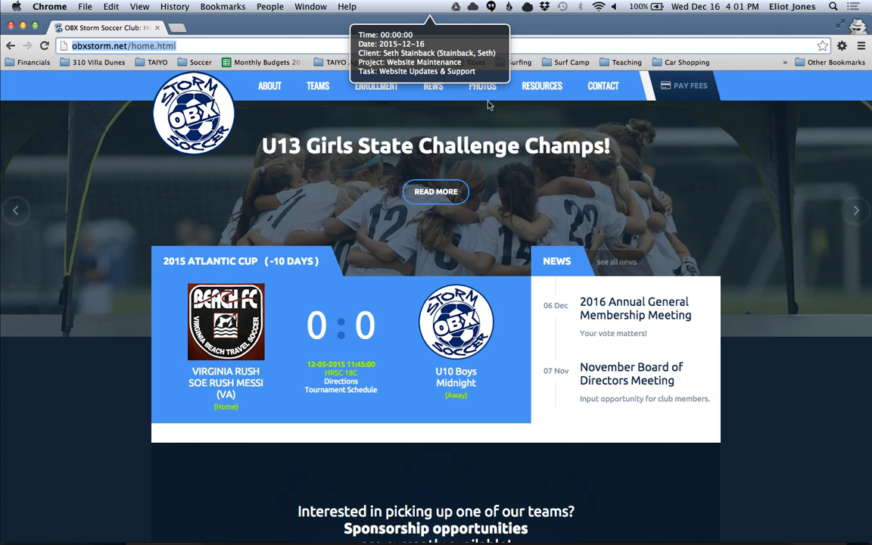
Open the Coaches Corner page from the site's Resources section.
mouse_move(390, 92)
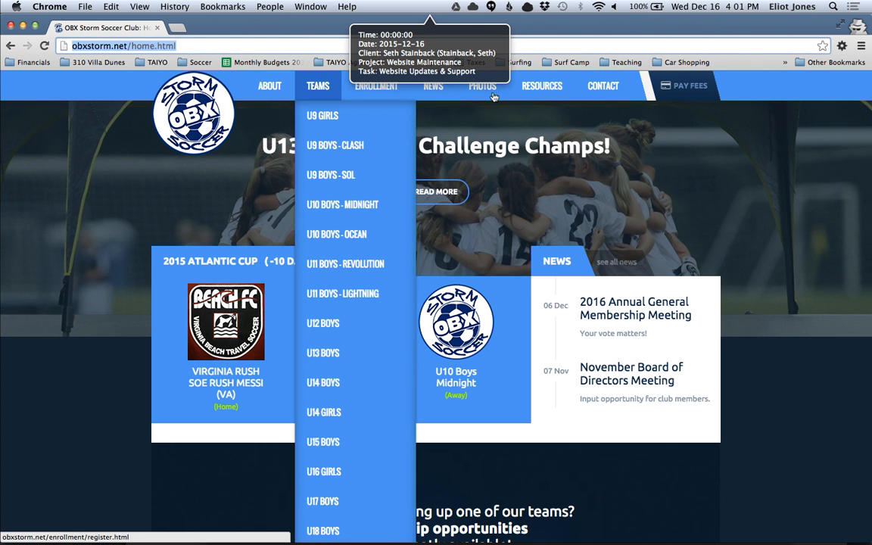
mouse_move(559, 100)
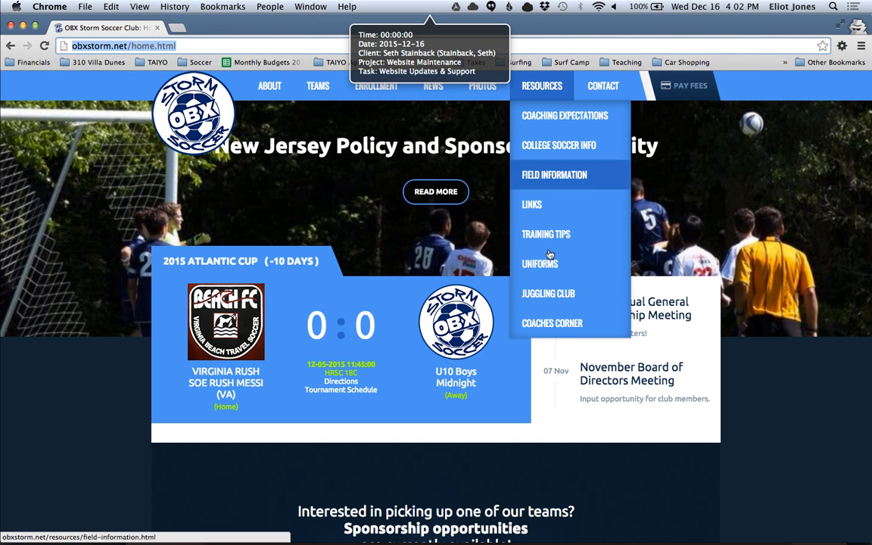
left_click(551, 274)
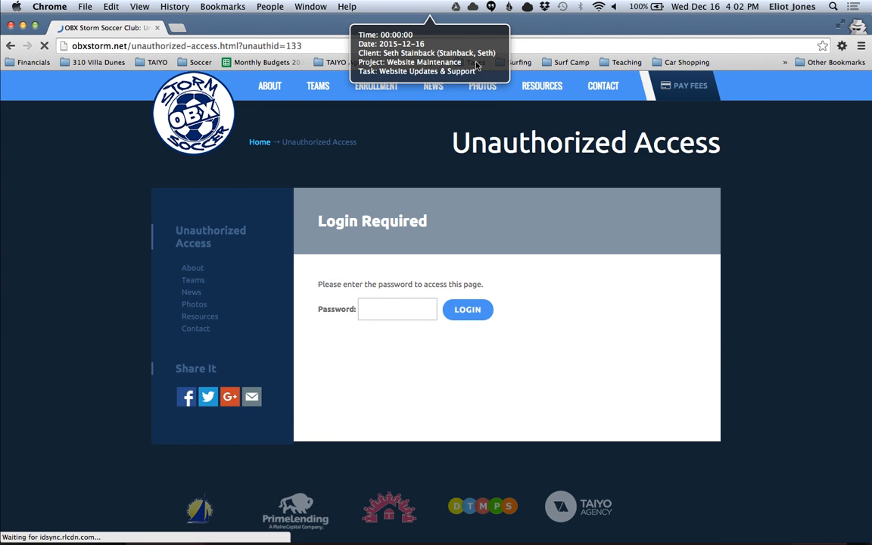
Dismiss the time-tracker pop-up covering the site navigation and return to the login page.
left_click(395, 29)
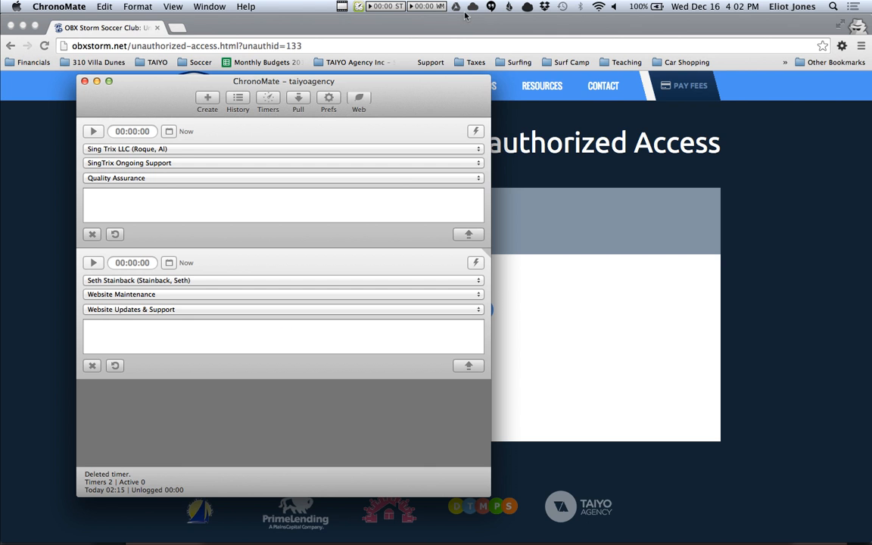
left_click(469, 9)
left_click(589, 145)
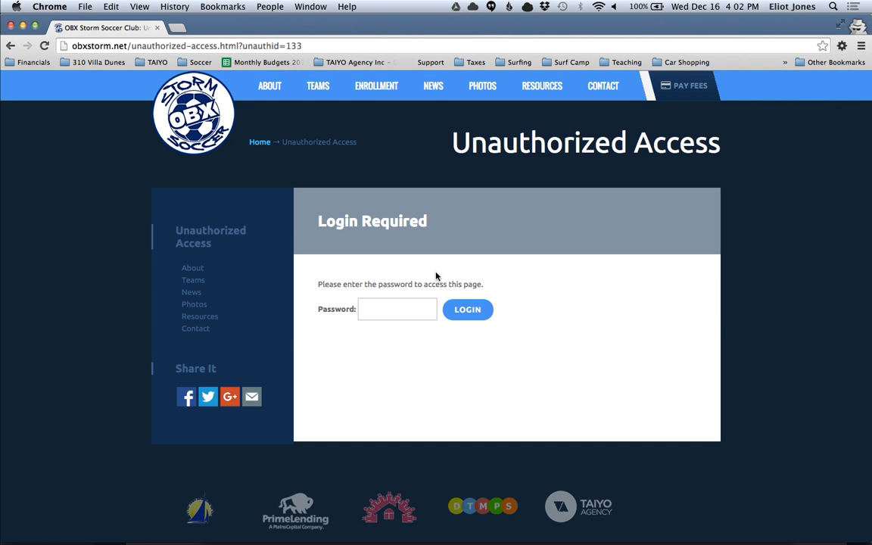
Try to log in to the protected page by entering the page password.
key("Tab")
type("•")
key("Return")
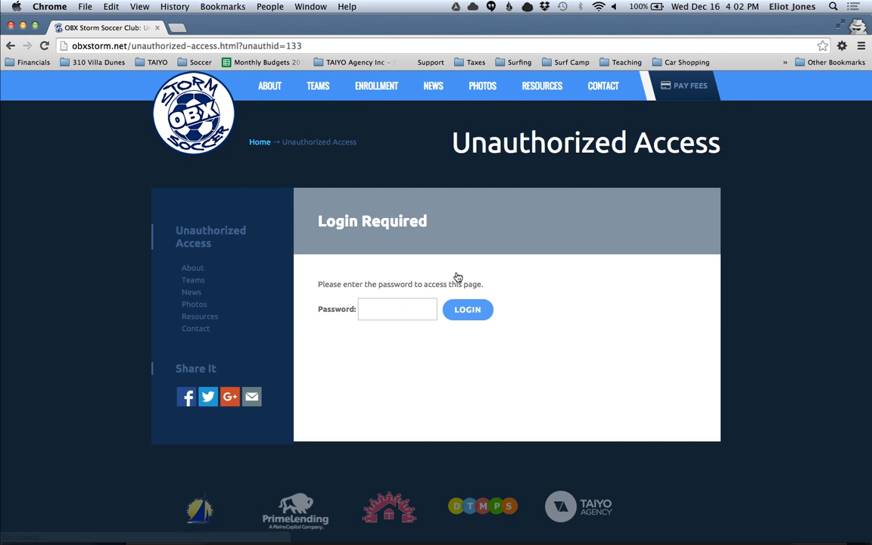
Switch to Mail to copy the password for the protected page.
key("super+Tab")
key("super+Tab")
key("super+Tab")
key("super+Tab")
key("super+Tab")
key("super+Tab")
key("super+Tab")
key("super+Tab")
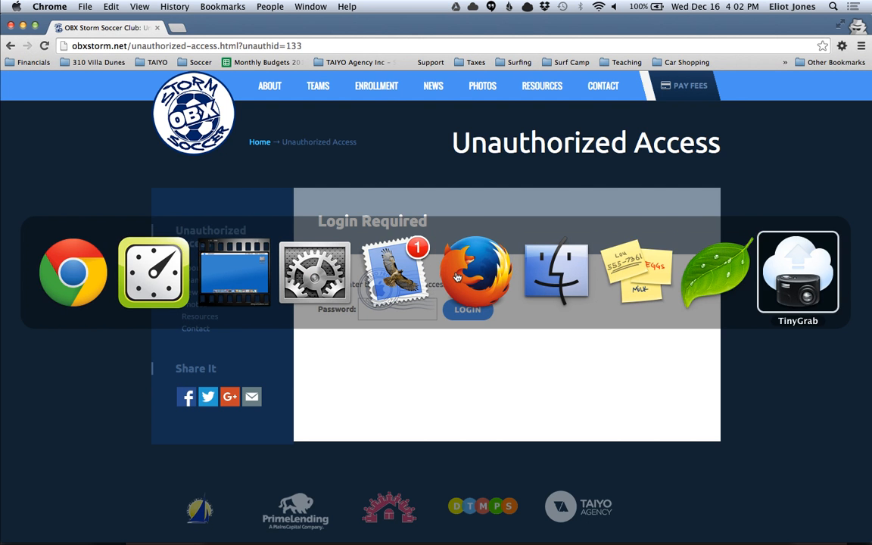
key("super+Tab")
key("super+Tab")
left_click_drag(442, 36, 0, 41)
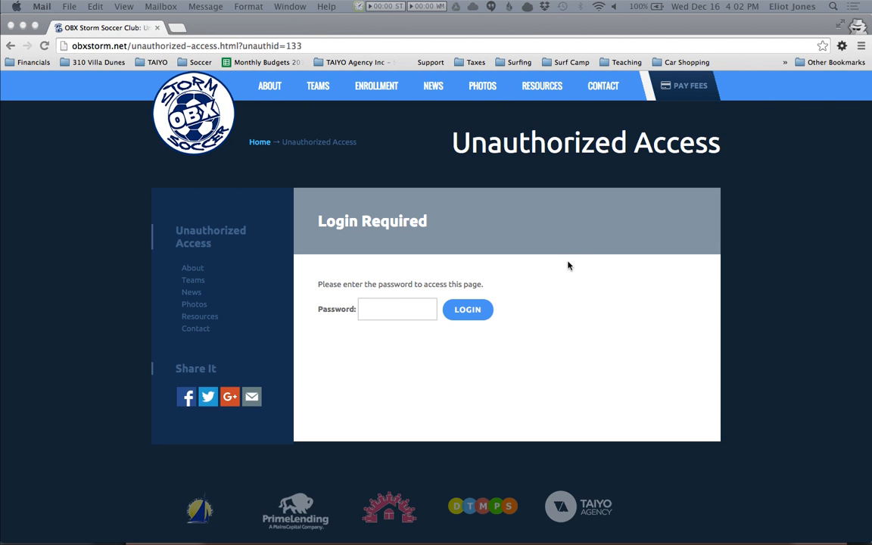
Return to Chrome, paste the page password into the Password field and log in to the protected page.
left_click(479, 246)
left_click(424, 309)
key("super+v")
left_click(468, 309)
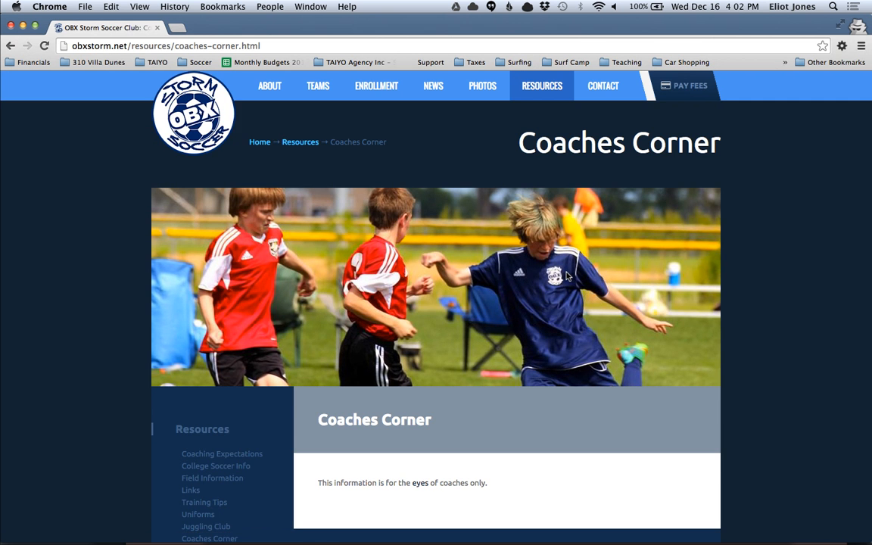
Look over the Coaches Corner page and open the site's MODX manager login at obxstorm.net/manager.
scroll(566, 276, "down", 3)
scroll(566, 277, "up", 1)
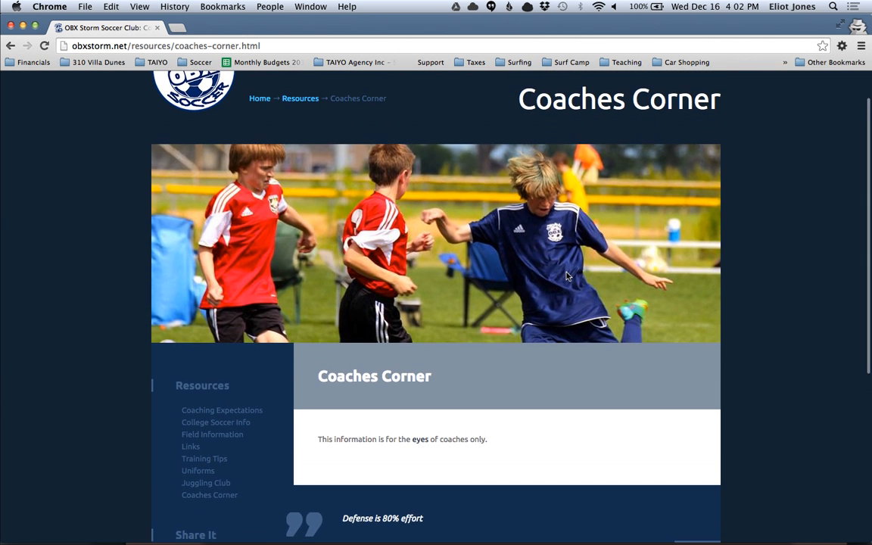
scroll(568, 276, "down", 3)
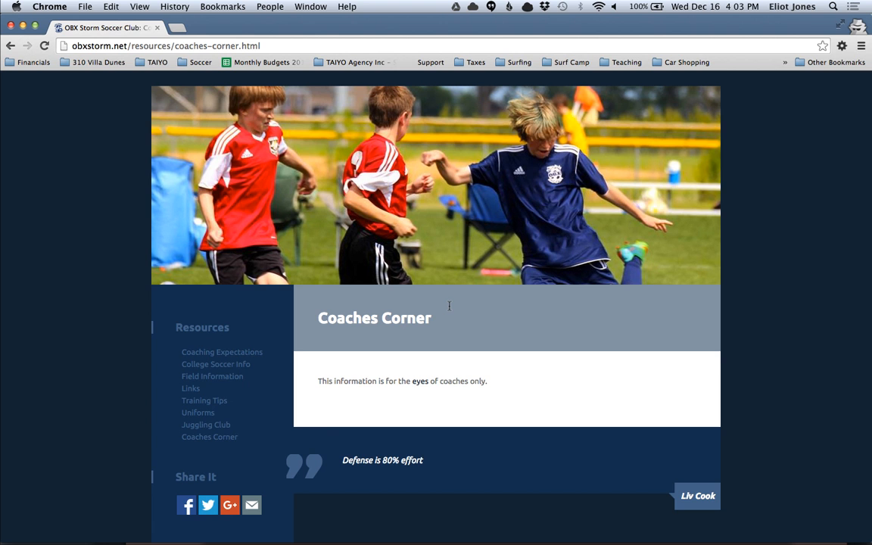
scroll(449, 306, "up", 3)
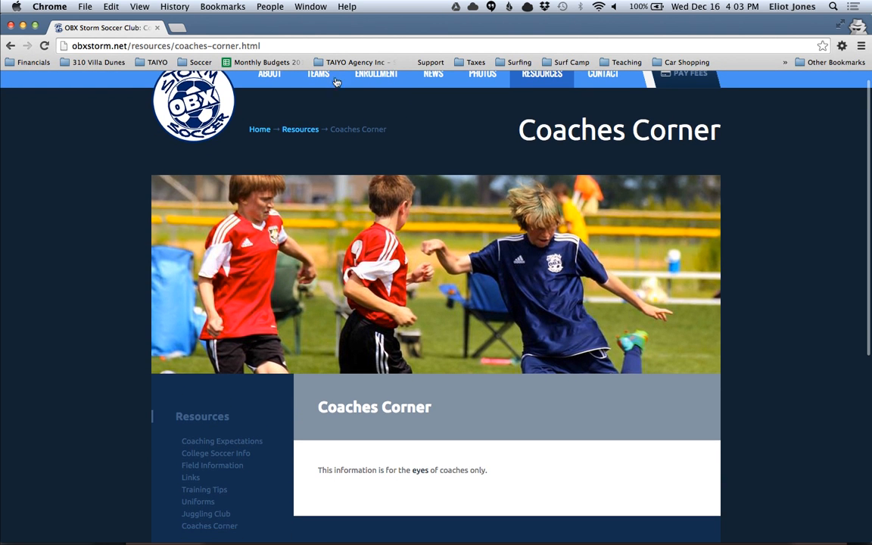
left_click_drag(132, 45, 453, 125)
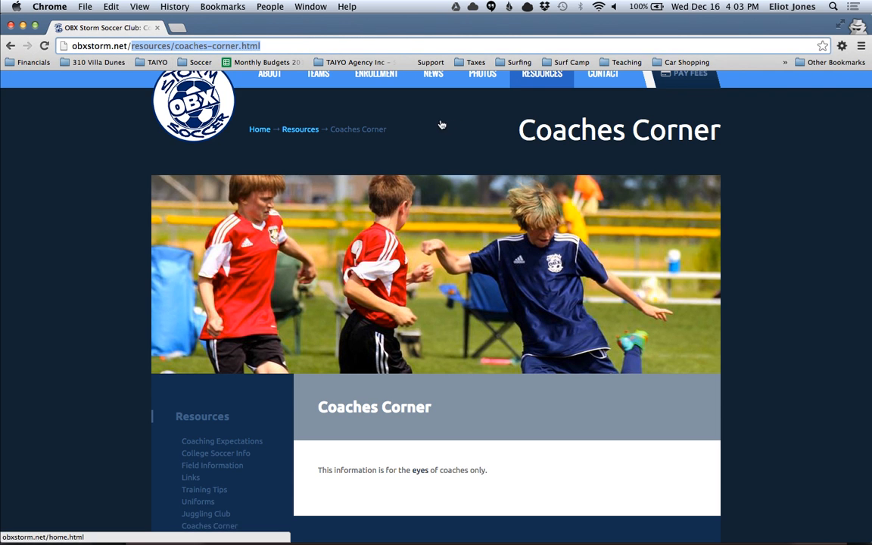
type("mana")
key("Return")
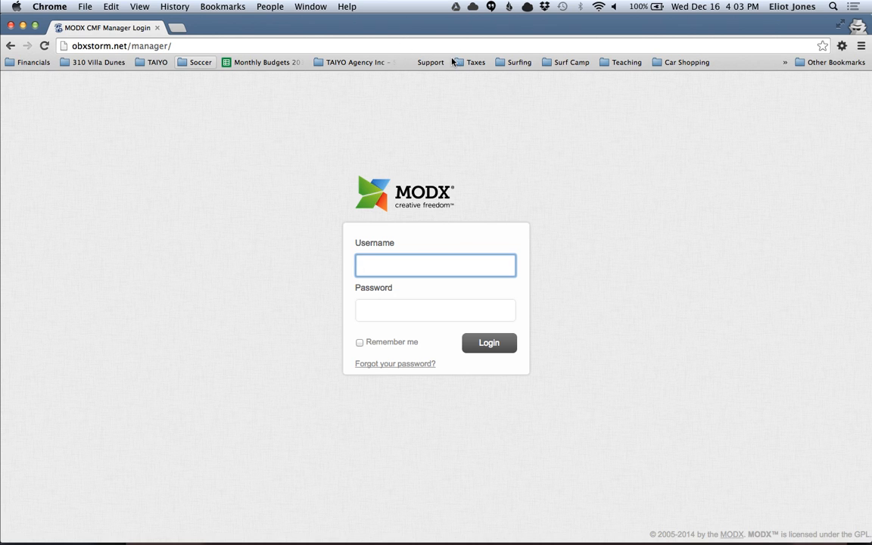
Log in to the MODX manager with the username admin and the account password.
type("adm")
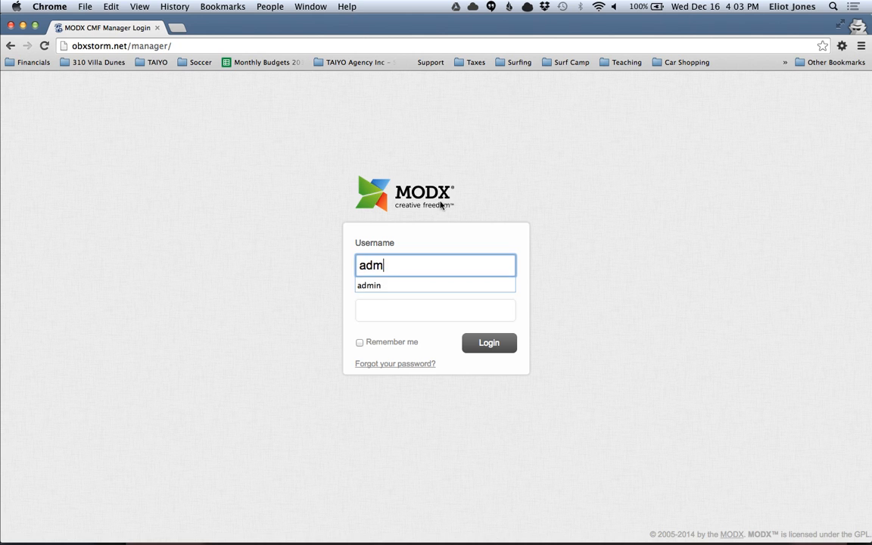
key("Tab")
left_click(490, 340)
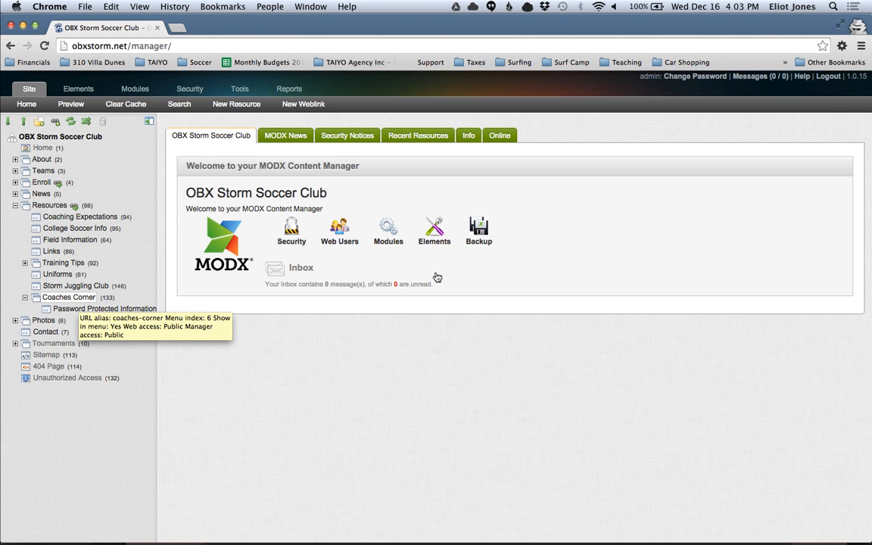
Open the Coaches Corner resource for editing and highlight its title.
left_click(78, 298)
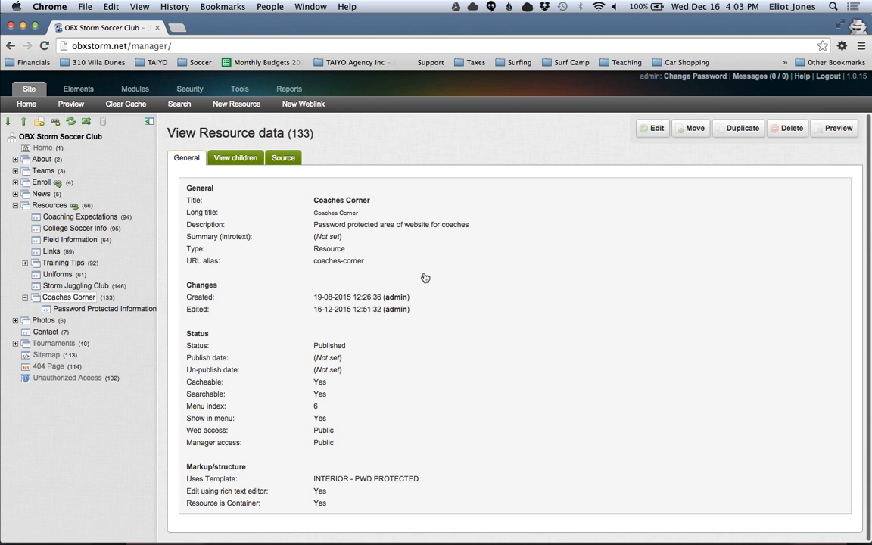
left_click(652, 127)
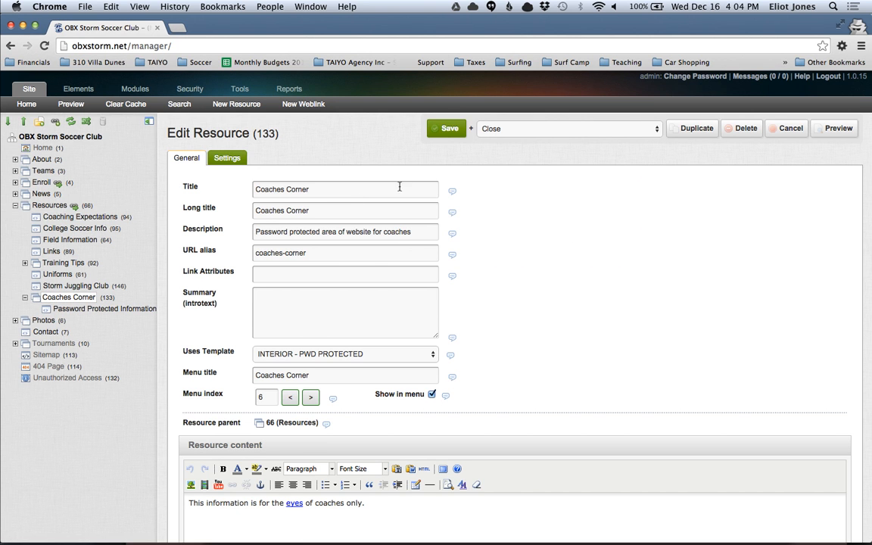
triple_click(431, 189)
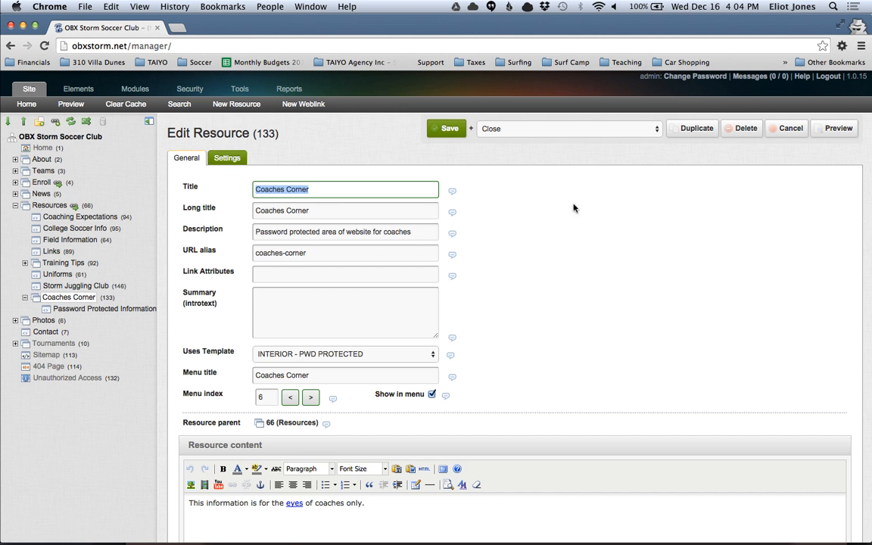
Preview the Coaches Corner page to check where its title shows in the headings, and return to the editor.
left_click(841, 129)
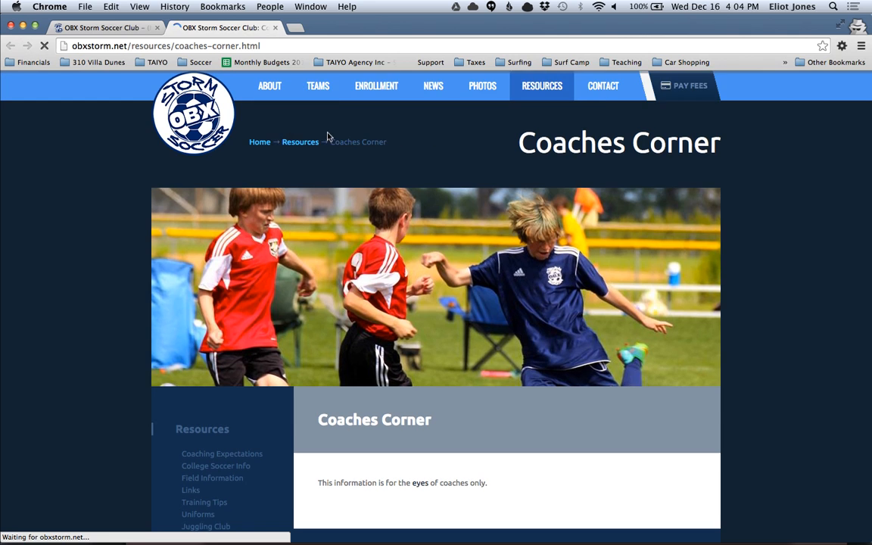
left_click_drag(517, 143, 723, 144)
left_click(401, 339)
left_click_drag(318, 420, 416, 420)
key("ctrl+shift+Tab")
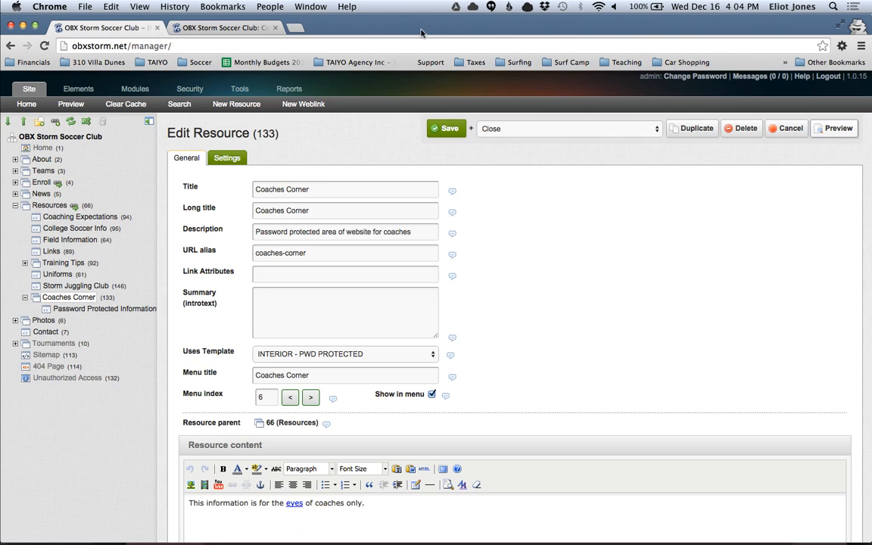
Examine the resource's long title, and compare its URL alias with its title.
left_click(437, 211)
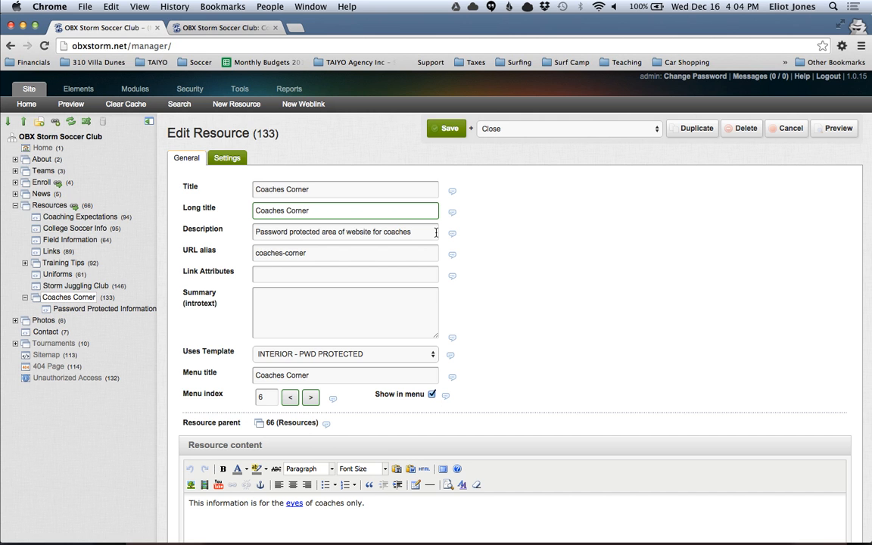
scroll(762, 227, "down", 1)
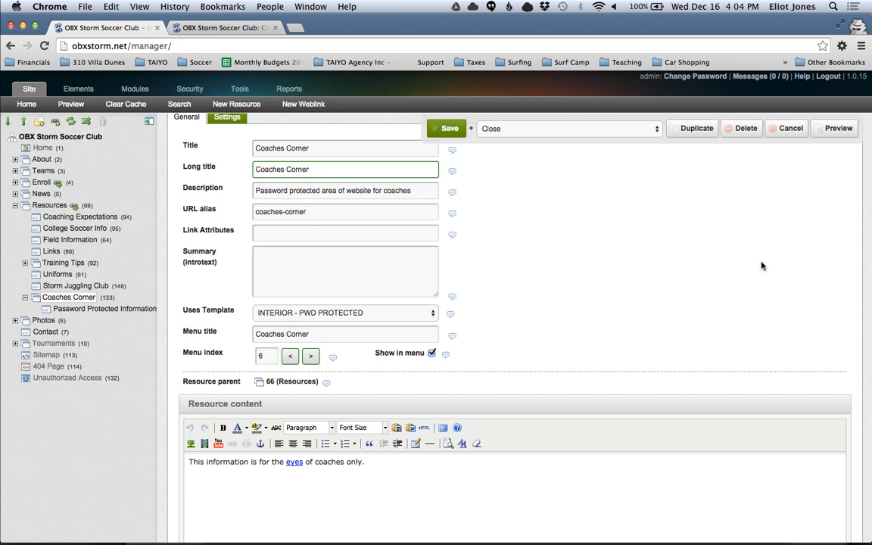
scroll(358, 235, "up", 1)
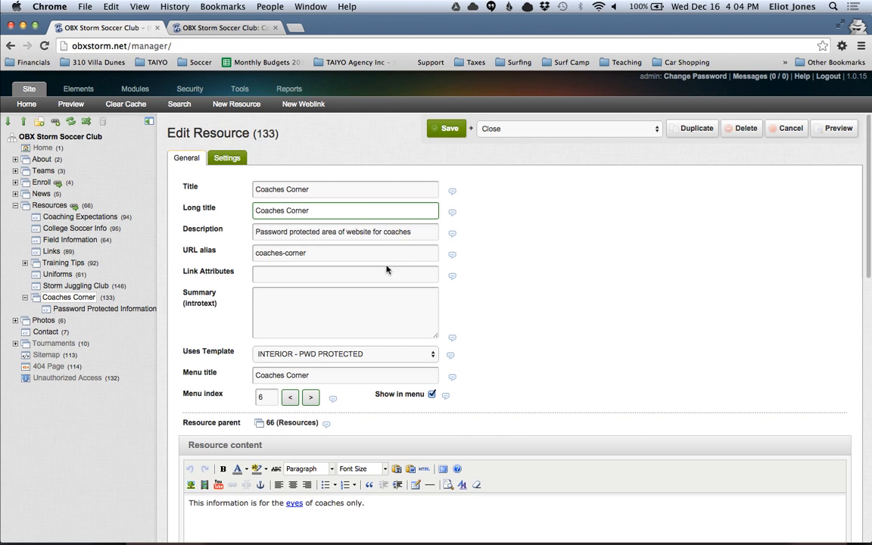
left_click_drag(419, 253, 255, 254)
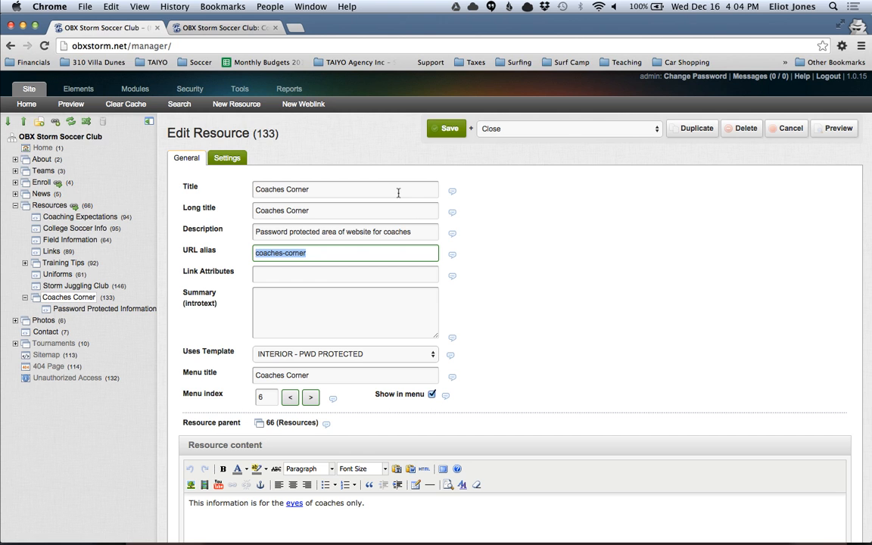
left_click_drag(436, 188, 255, 190)
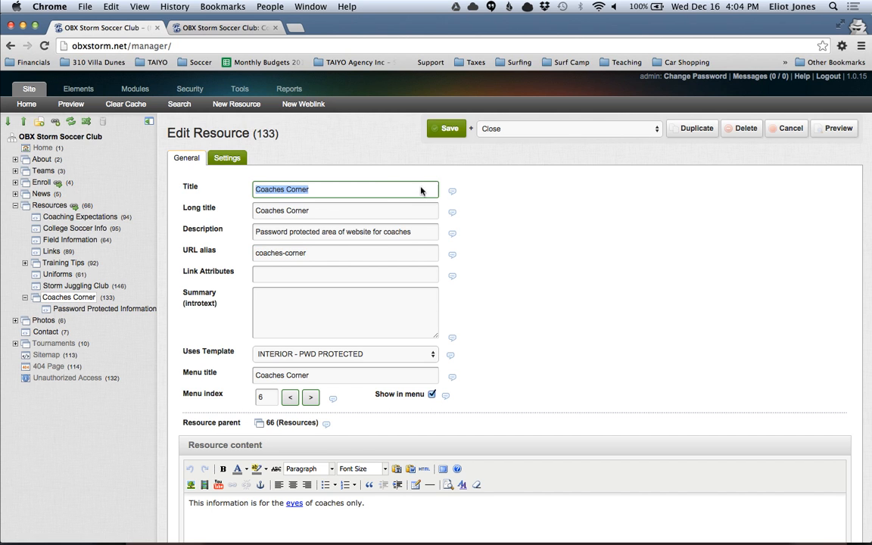
Change the Coaches Corner resource's URL alias to coaches-password.
left_click(436, 252)
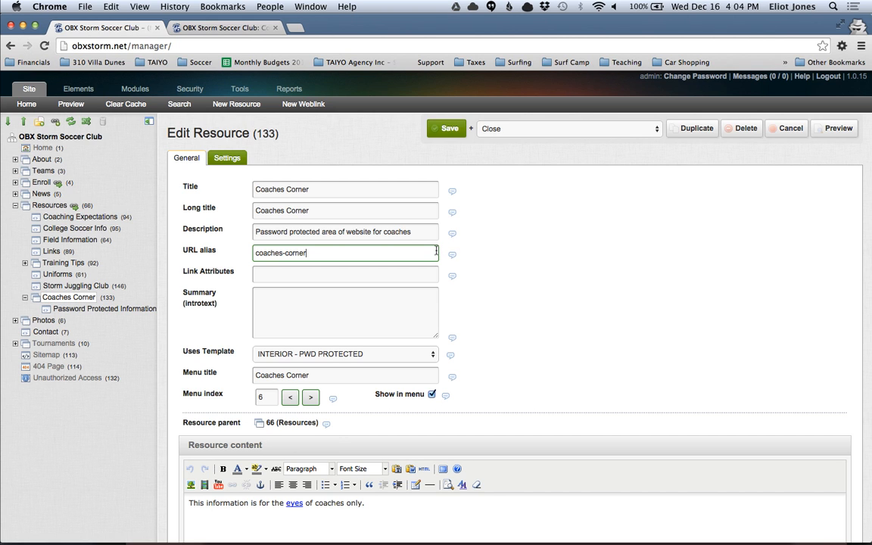
key("super+a")
type("pw")
key("BackSpace")
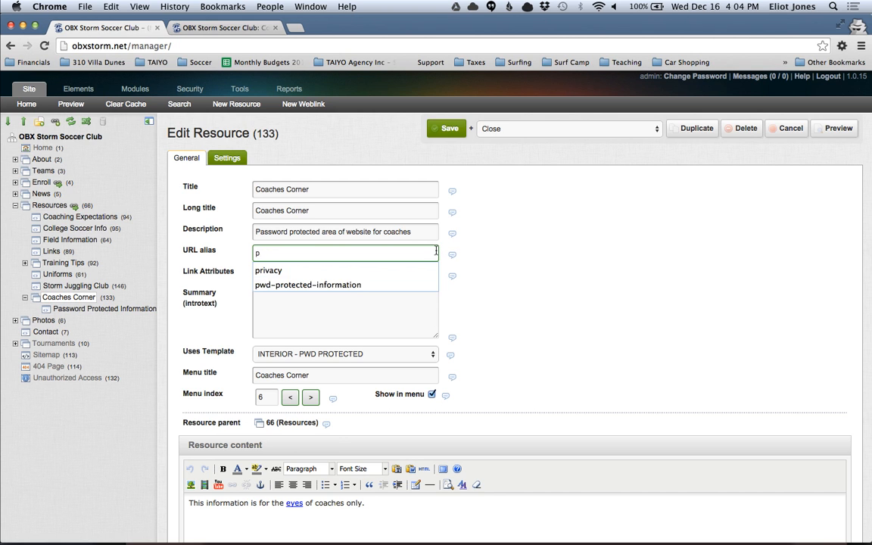
type("wd")
key("BackSpace")
key("BackSpace")
key("BackSpace")
type("coaches-password")
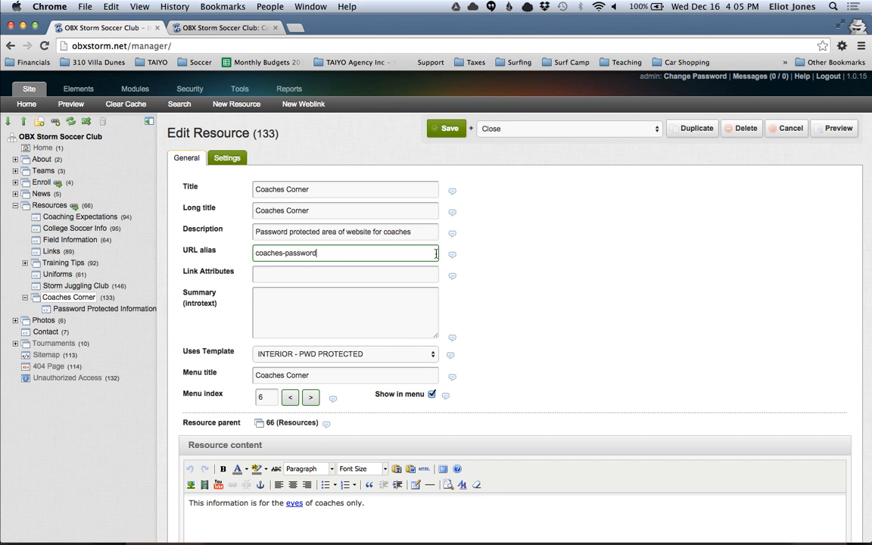
Save the Coaches Corner resource with the Continue editing option.
left_click(515, 130)
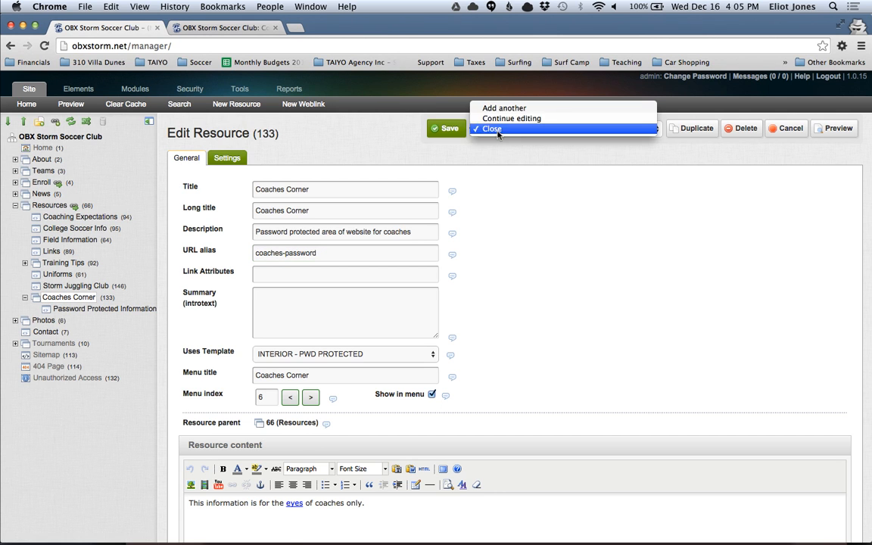
left_click(505, 119)
left_click(449, 129)
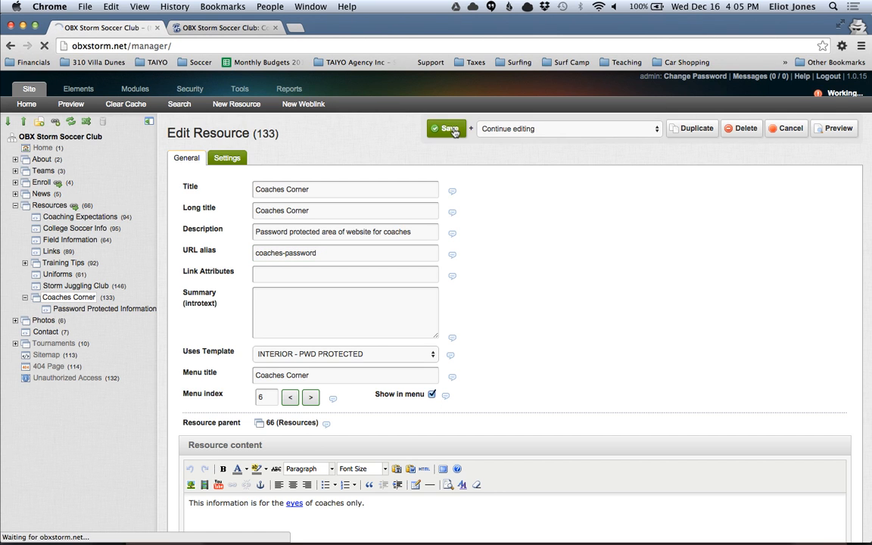
Preview the saved page to check the alias in its web address, and return to the editor.
left_click(837, 129)
left_click_drag(175, 46, 467, 39)
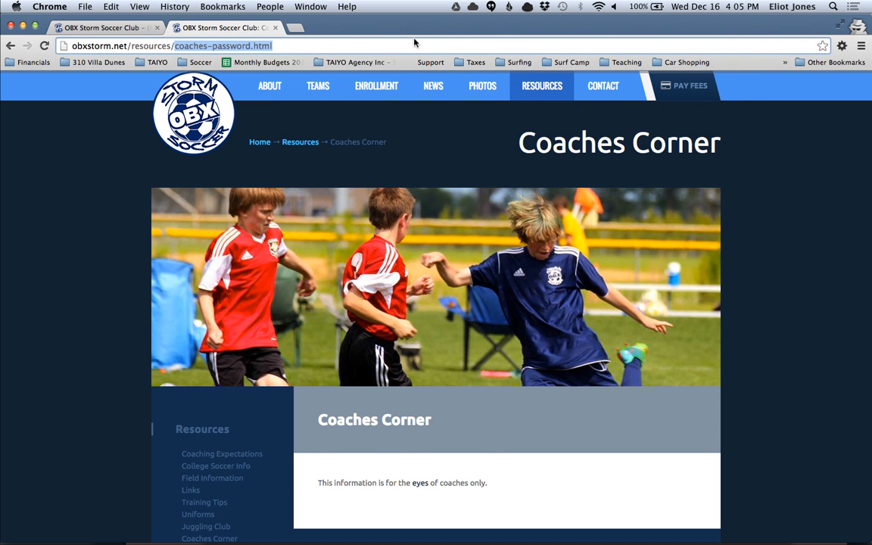
key("ctrl+Tab")
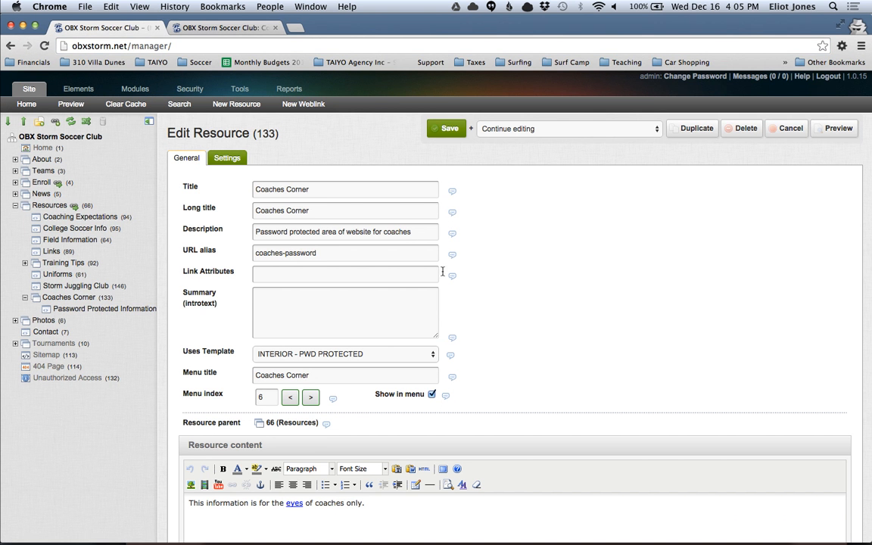
key("super+Tab")
key("super+Tab")
key("super+Tab")
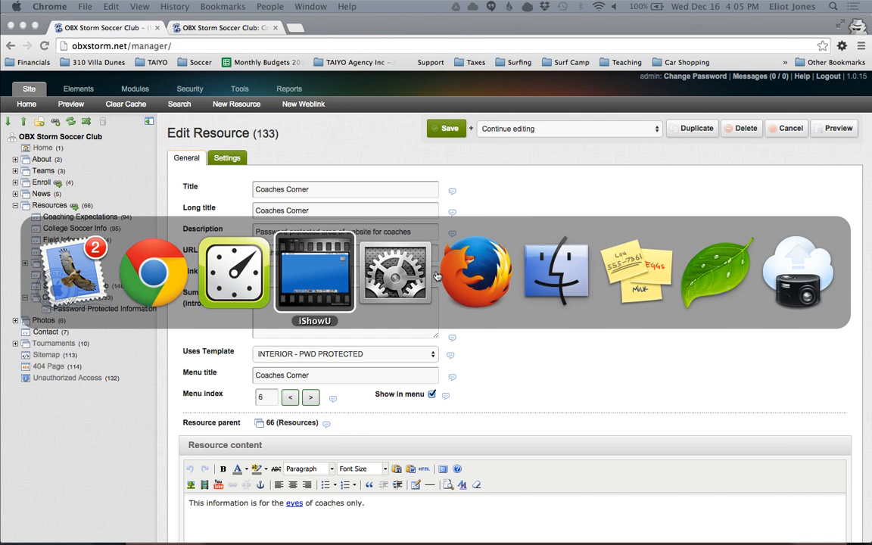
key("super+Tab")
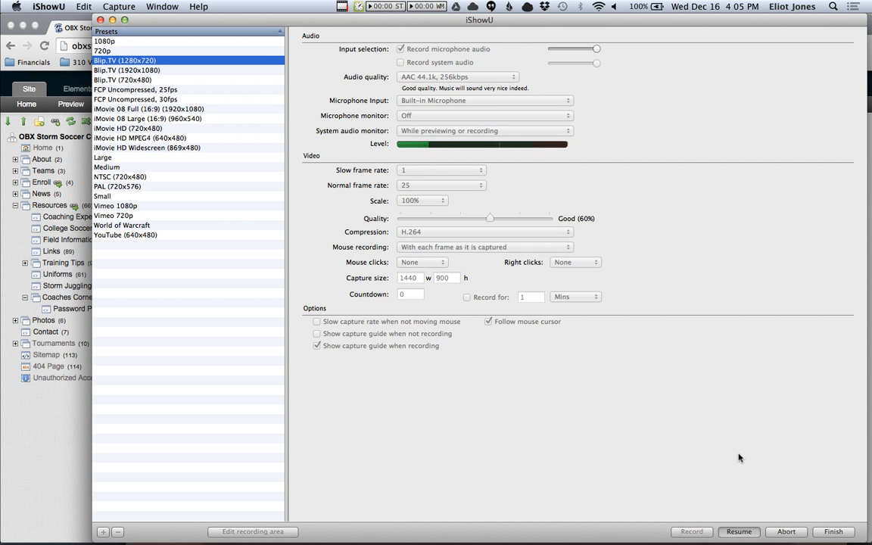
Switch to Google Chrome and review the Coaches Corner resource's summary, template, menu and content fields.
key("super+Tab")
key("super+Tab")
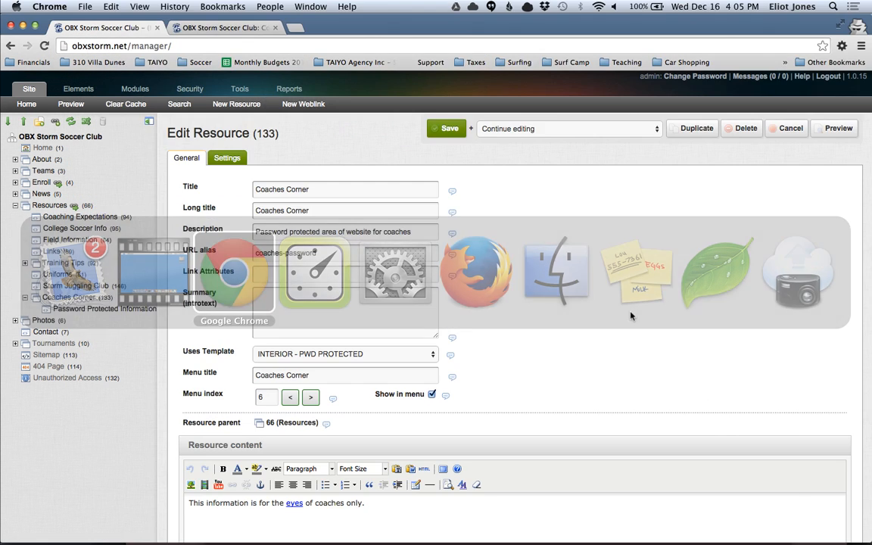
scroll(614, 277, "down", 3)
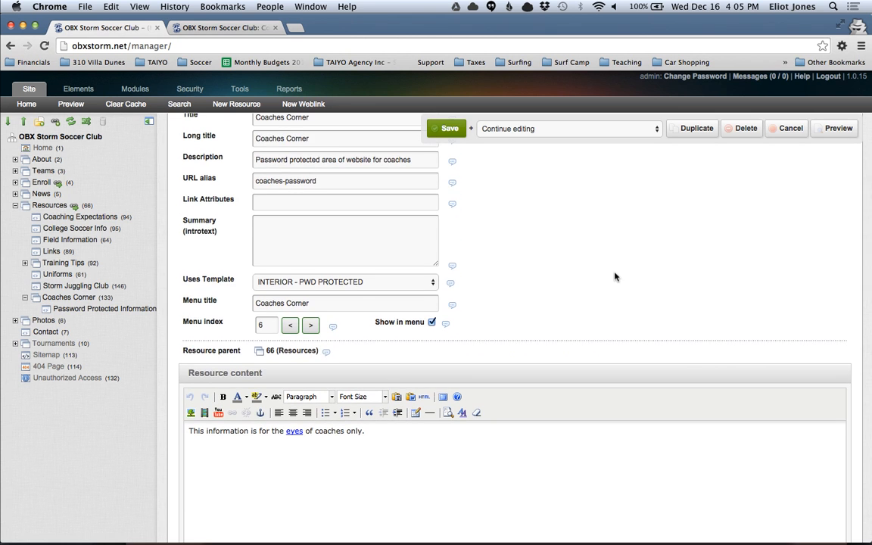
scroll(615, 278, "down", 3)
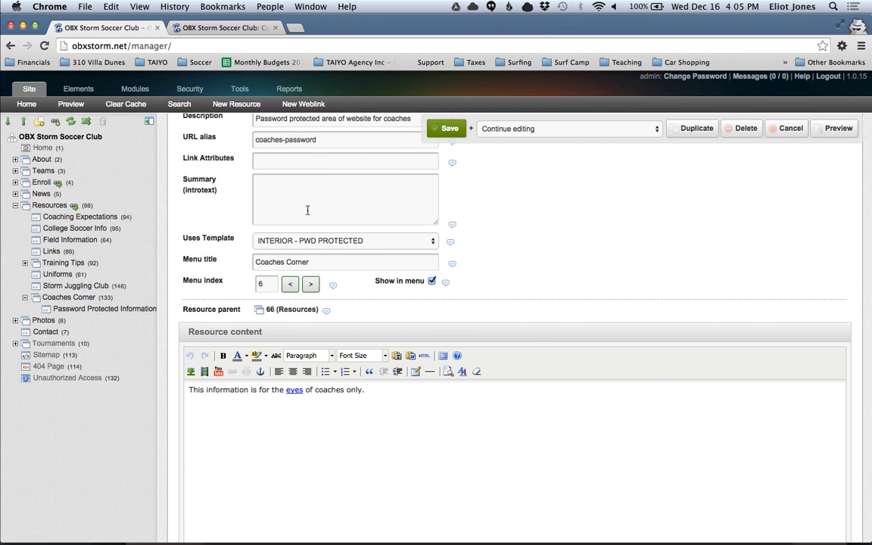
scroll(403, 216, "down", 3)
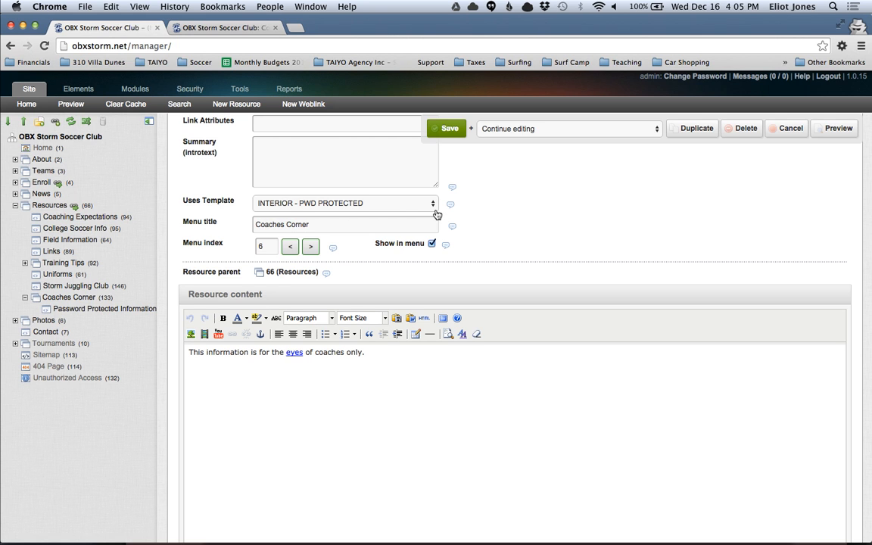
scroll(547, 220, "down", 3)
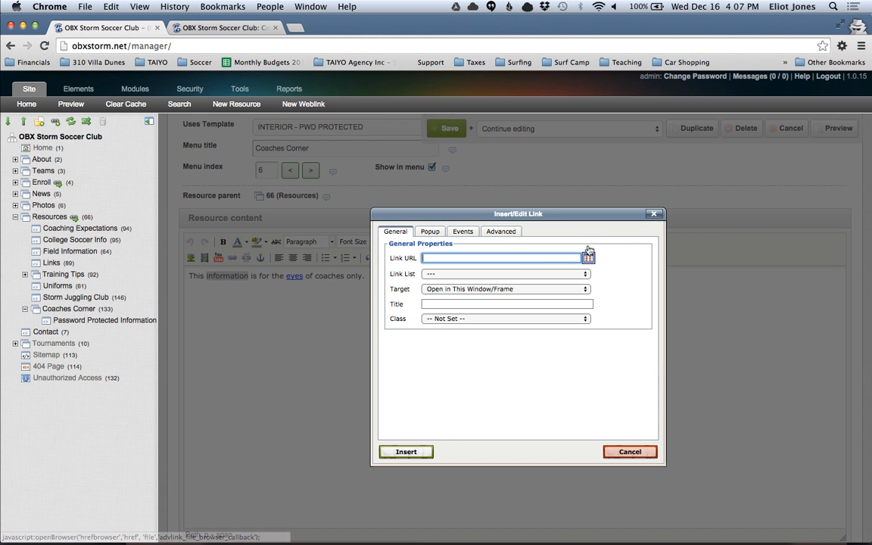
type("www.")
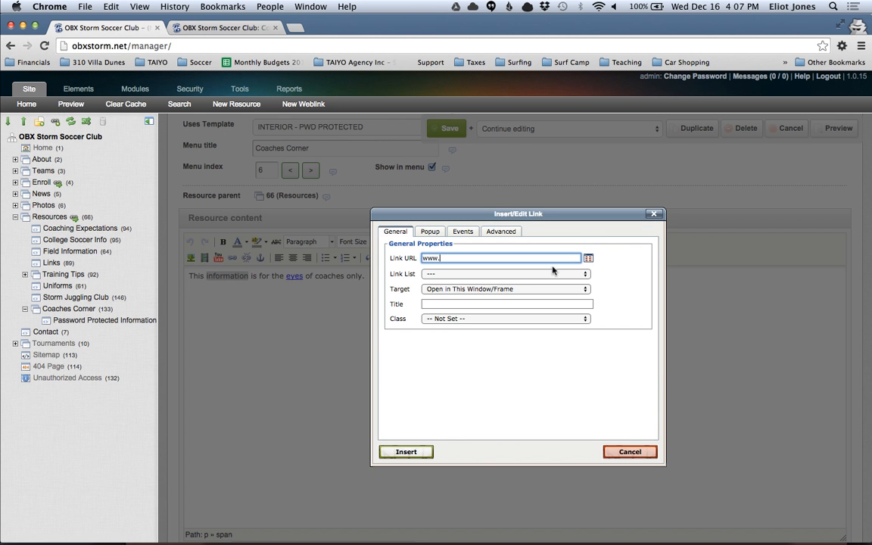
type("soccer.com")
key("Return")
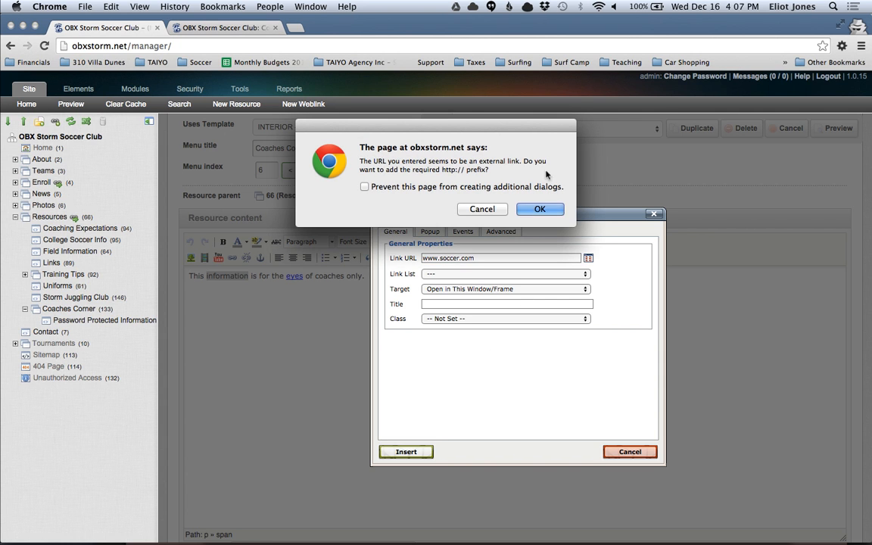
left_click(533, 209)
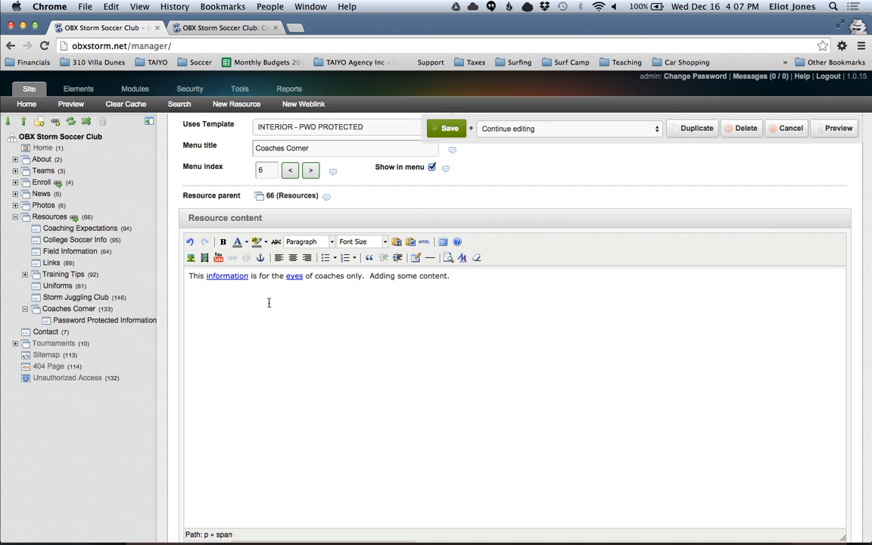
Review the link settings of the word "information" and close them without changes.
left_click(437, 275)
left_click(436, 260)
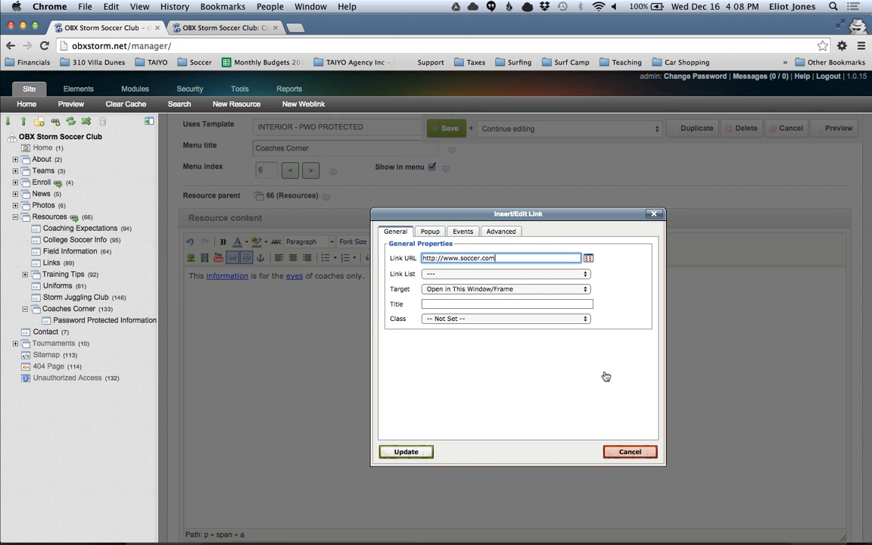
key("Escape")
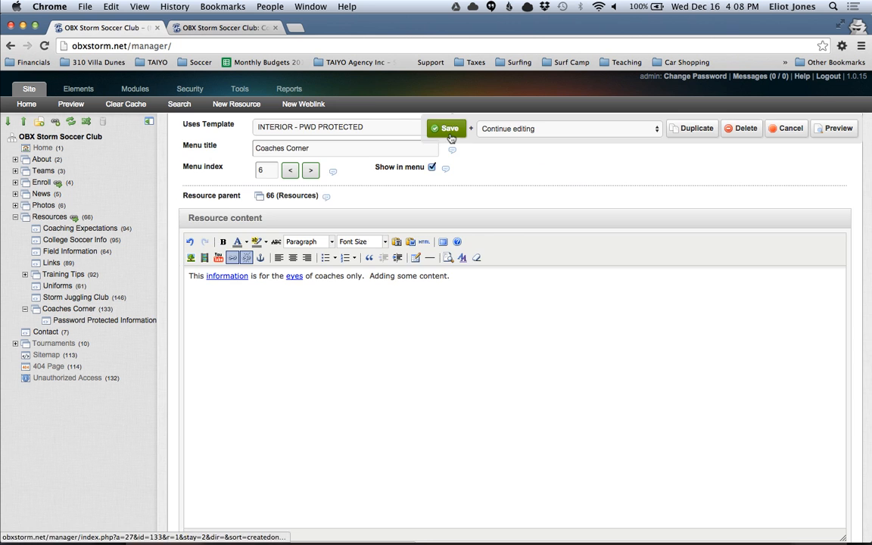
Save the Coaches Corner resource, test the "information" link on the reloaded live page, and return to the editor.
left_click(447, 129)
key("ctrl+Tab")
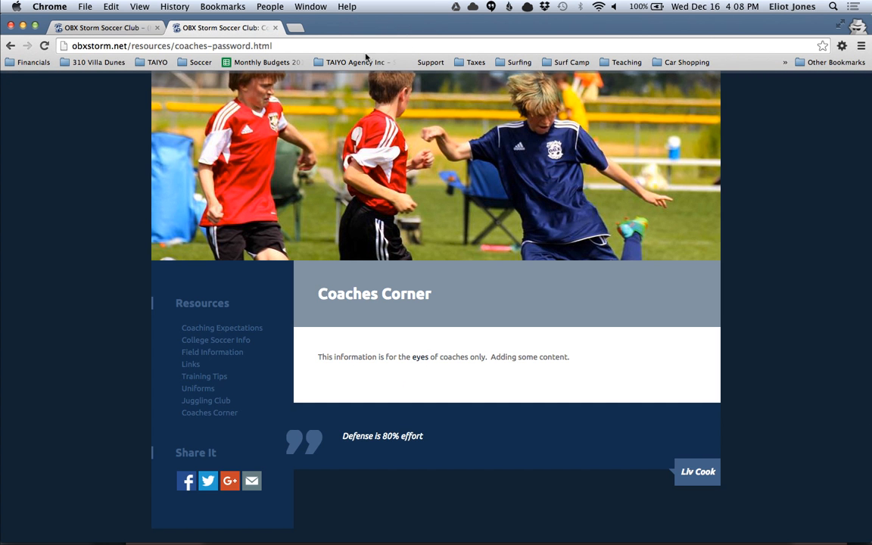
key("super+r")
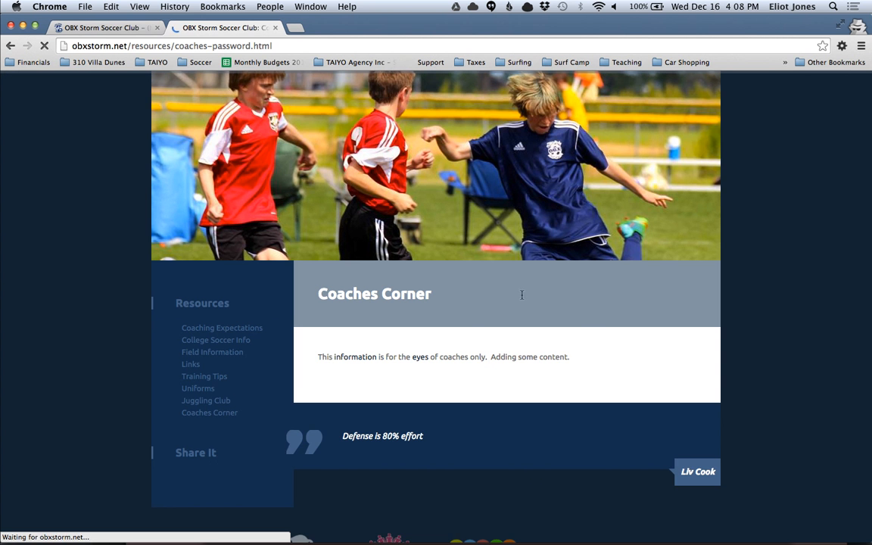
left_click(442, 286)
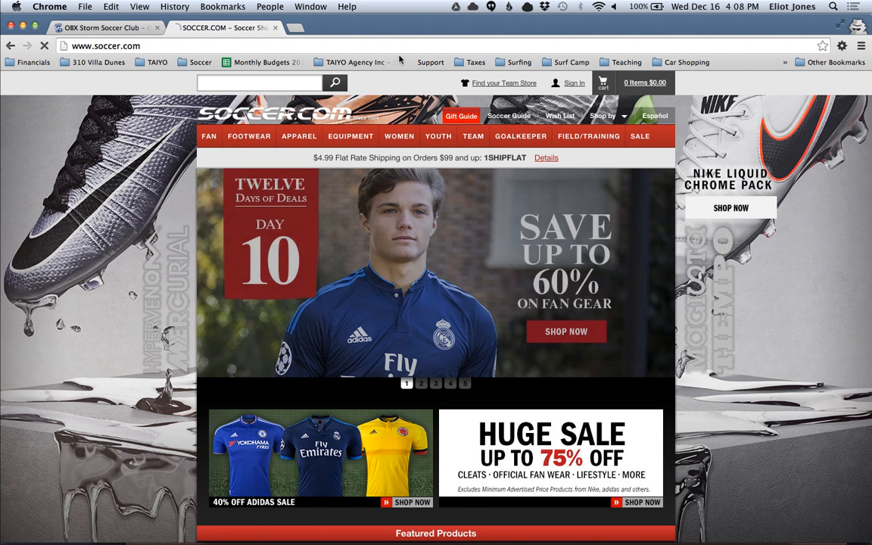
key("super+Left")
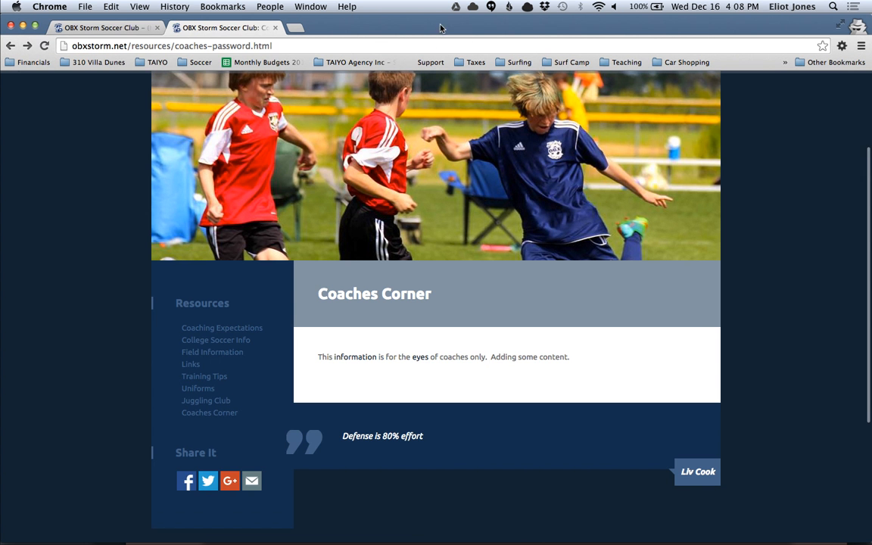
key("ctrl+Tab")
Compare the text in the resource content with the body and header of the live Coaches Corner page.
scroll(500, 273, "down", 5)
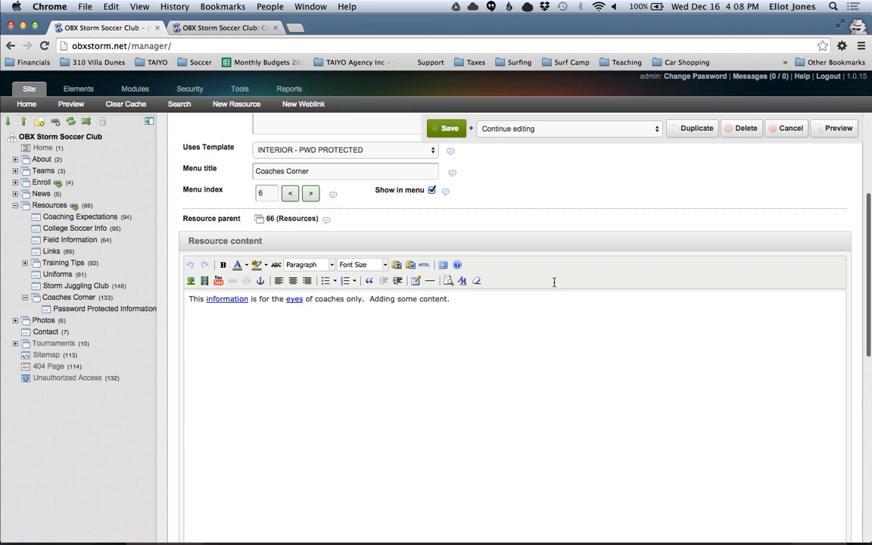
scroll(554, 276, "down", 2)
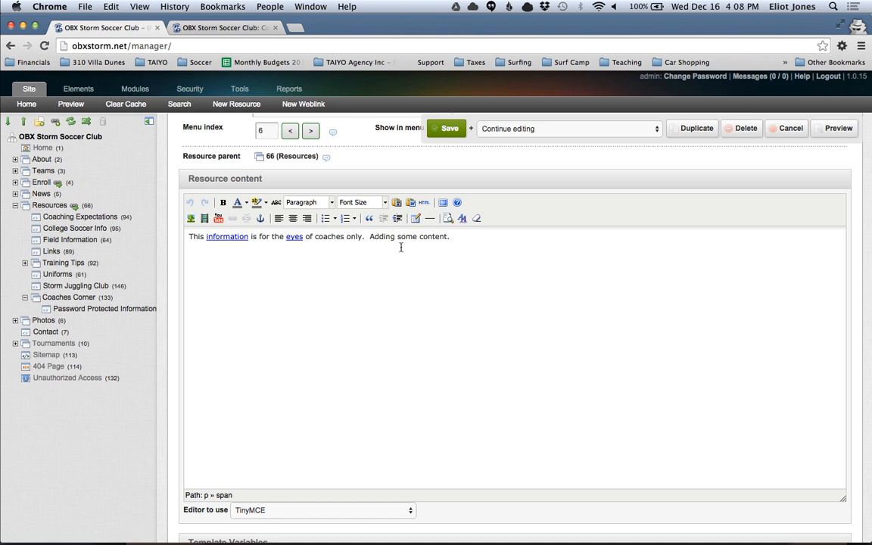
key("super+a")
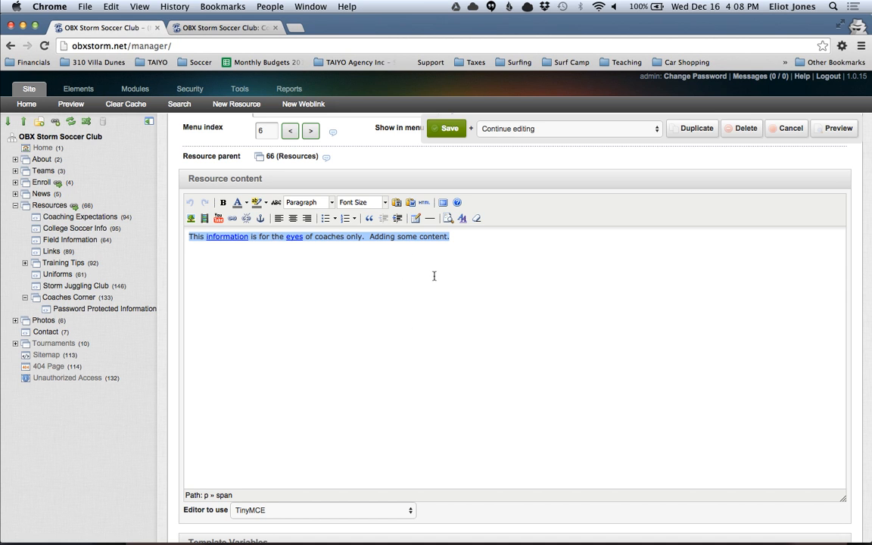
key("ctrl+Tab")
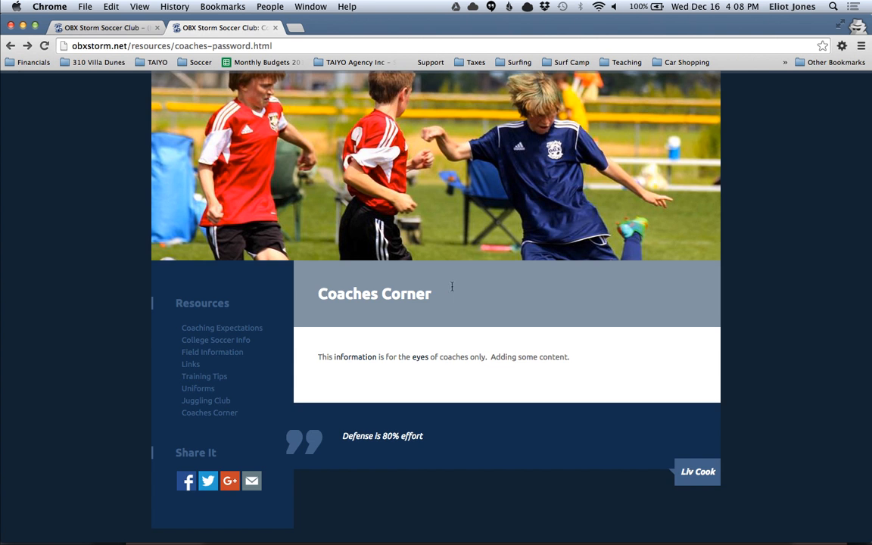
scroll(387, 232, "up", 3)
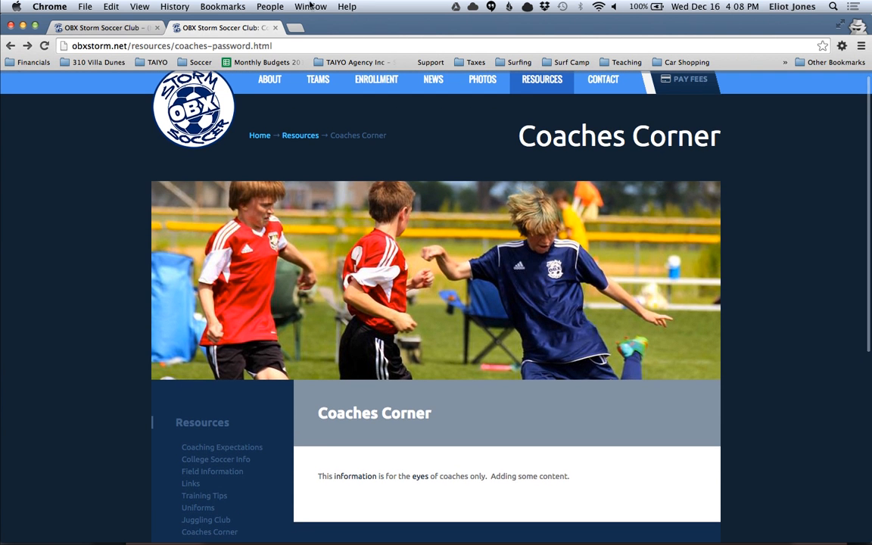
key("ctrl+Tab")
Examine the resource's Template Variables, including the password, banner image, quote and SEO fields.
scroll(455, 288, "down", 5)
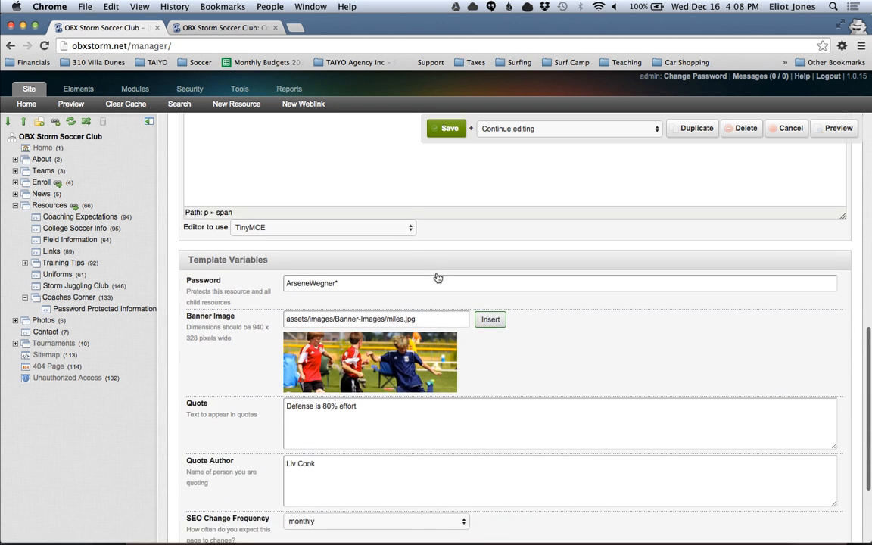
left_click(434, 244)
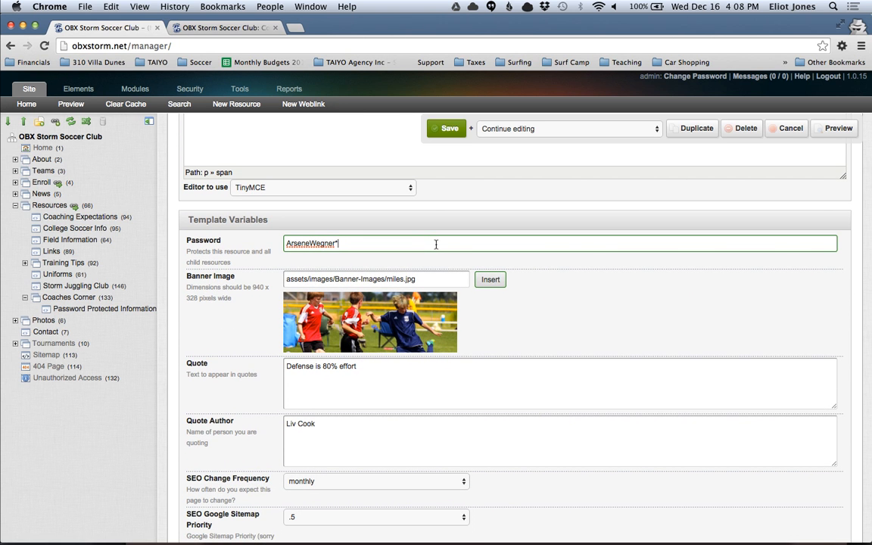
scroll(436, 243, "down", 3)
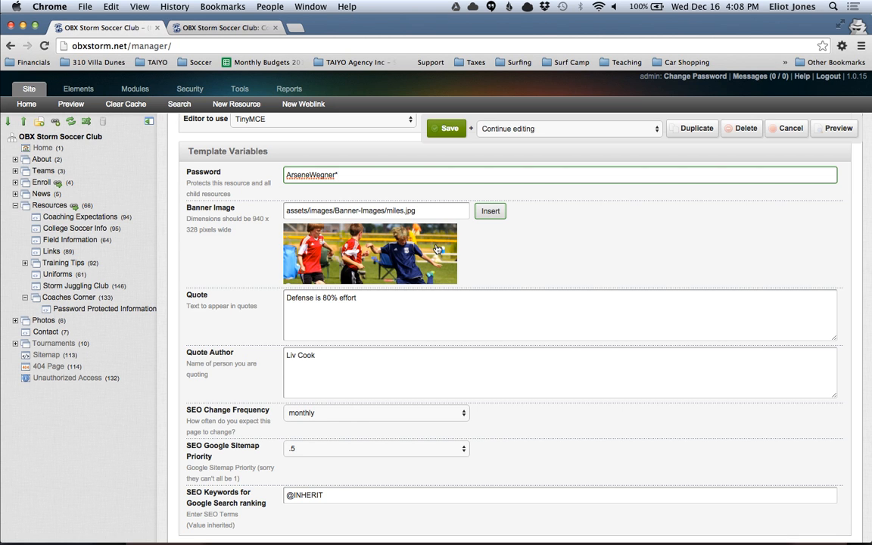
Set the banner image to ffhs-ball-boys.jpg from the Banner-Images folder.
left_click(490, 211)
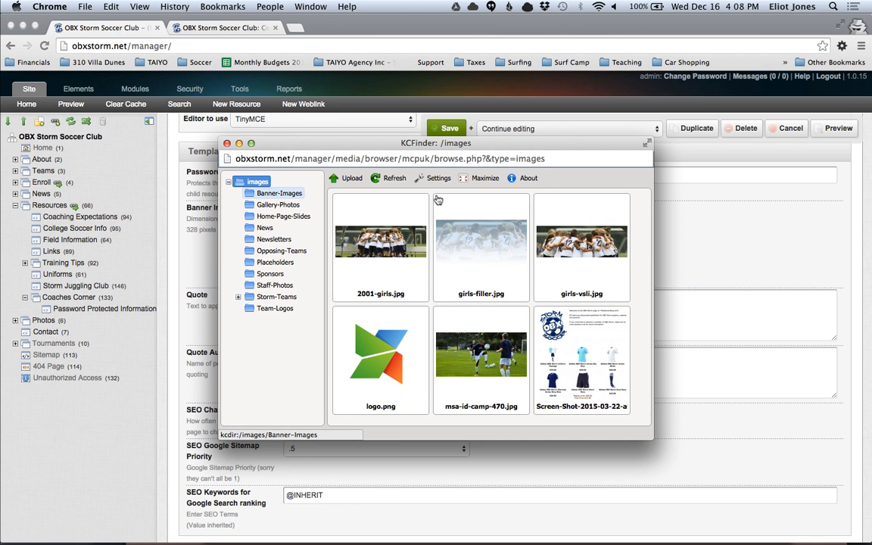
left_click(279, 193)
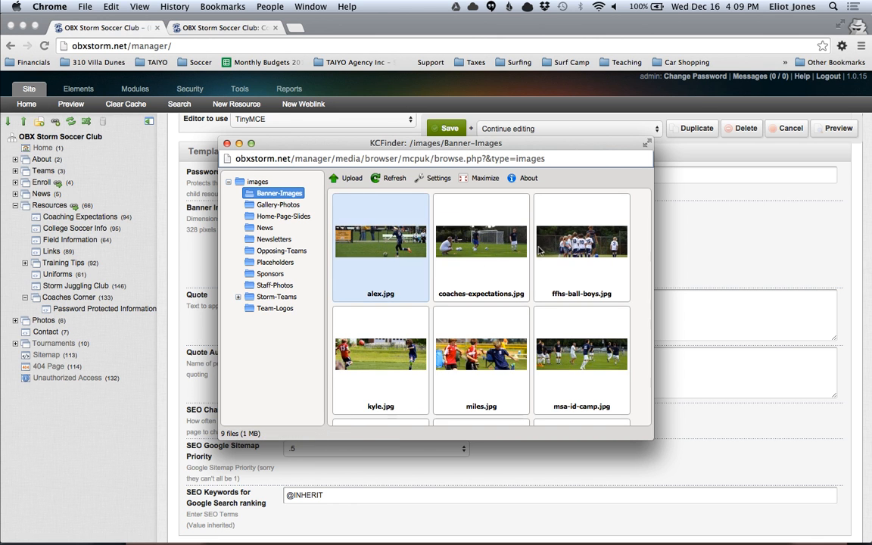
left_click(605, 244)
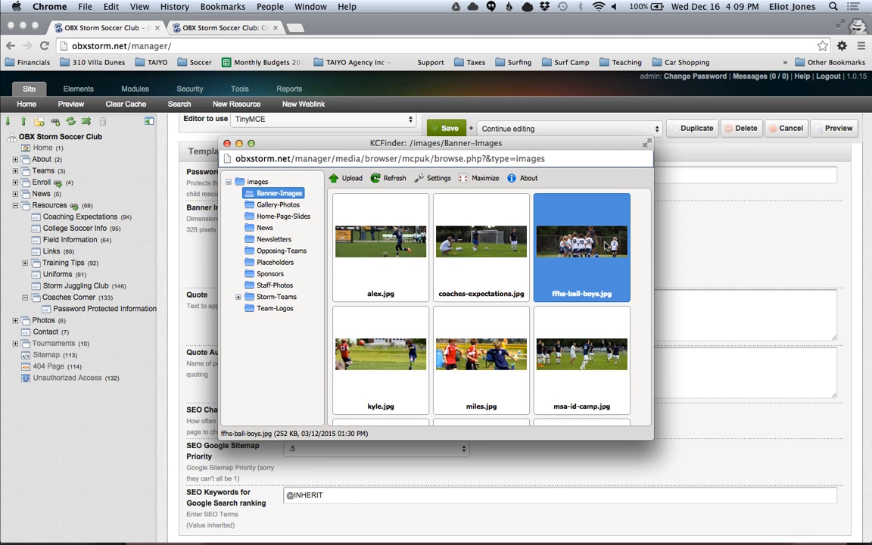
double_click(605, 244)
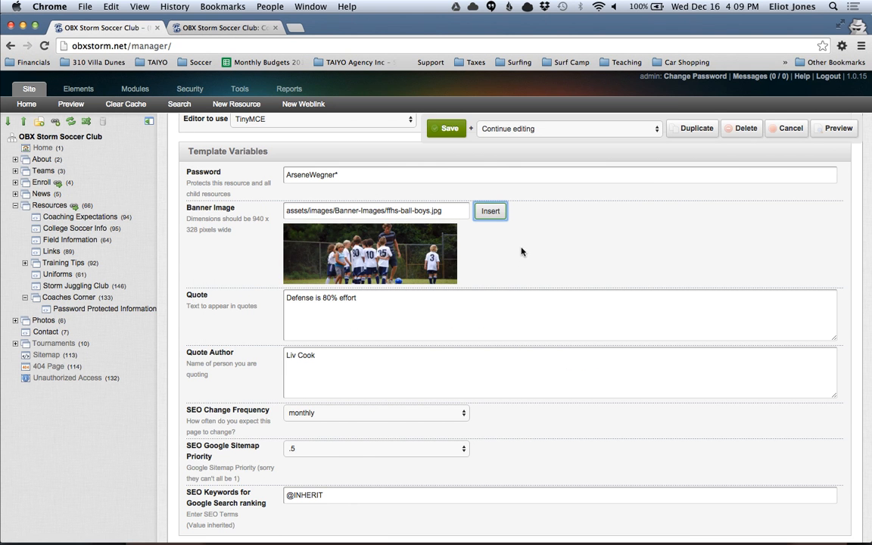
Save the Coaches Corner resource and reload the live page to check its banner image.
left_click(451, 128)
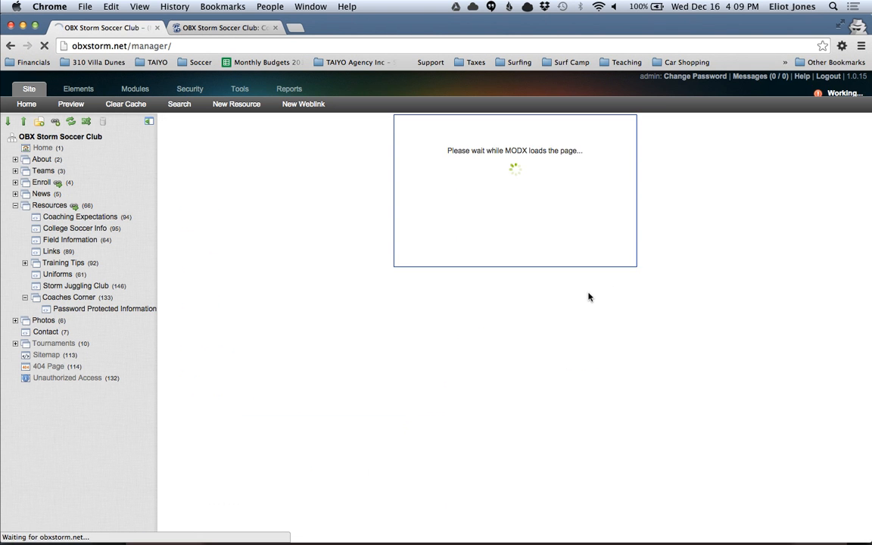
scroll(589, 283, "down", 10)
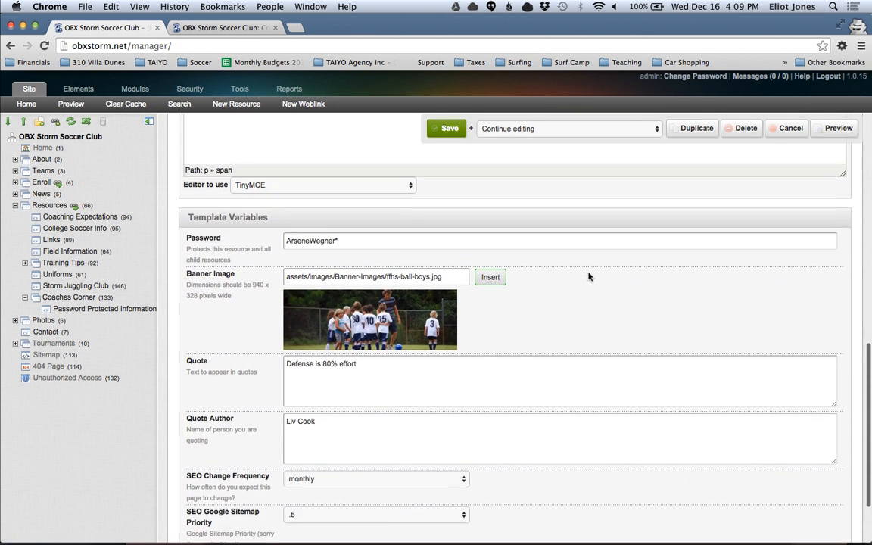
left_click(242, 28)
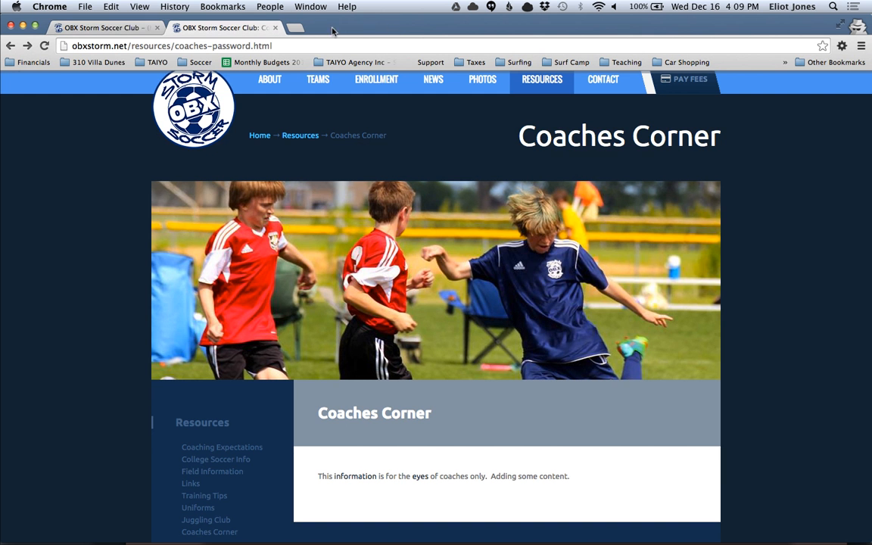
key("super+r")
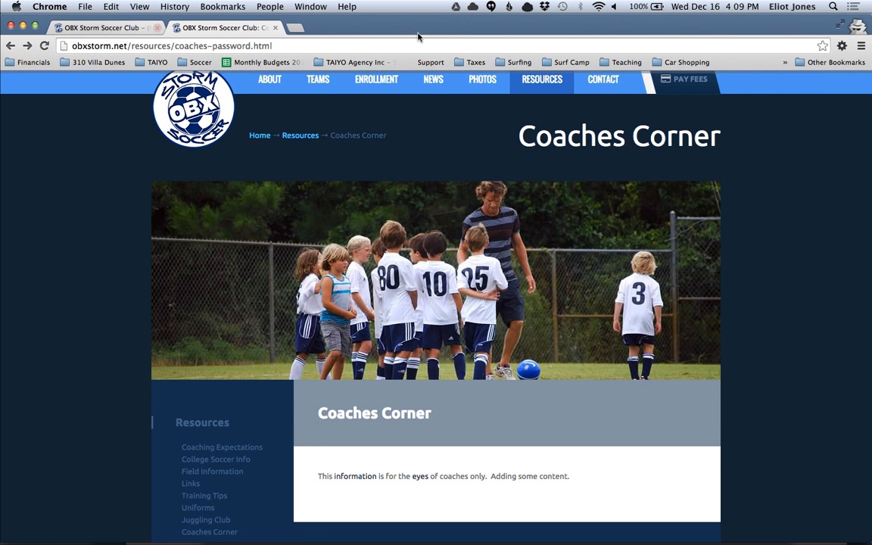
Return to the editor and review the quote and SEO variables, the content, and the general fields of Coaches Corner.
key("super+1")
scroll(470, 367, "down", 2)
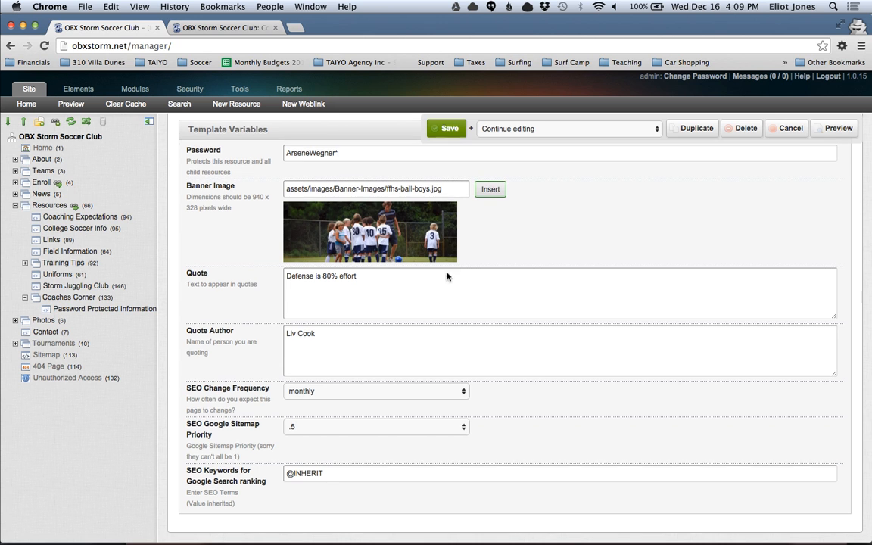
scroll(432, 297, "up", 5)
scroll(435, 296, "up", 8)
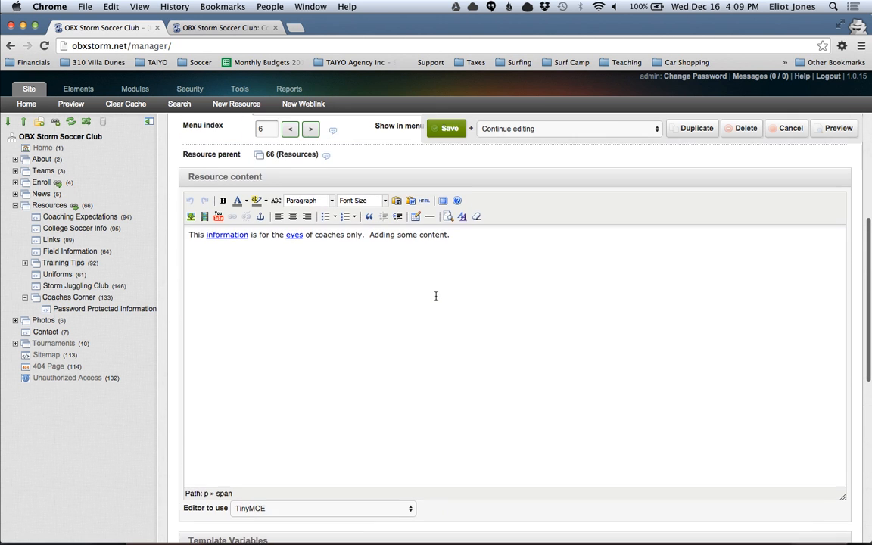
scroll(435, 300, "up", 3)
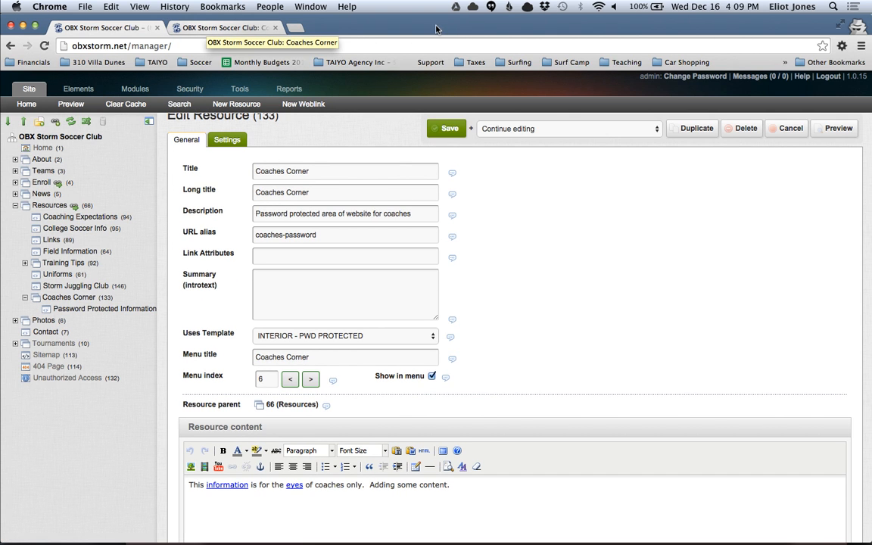
scroll(394, 152, "up", 1)
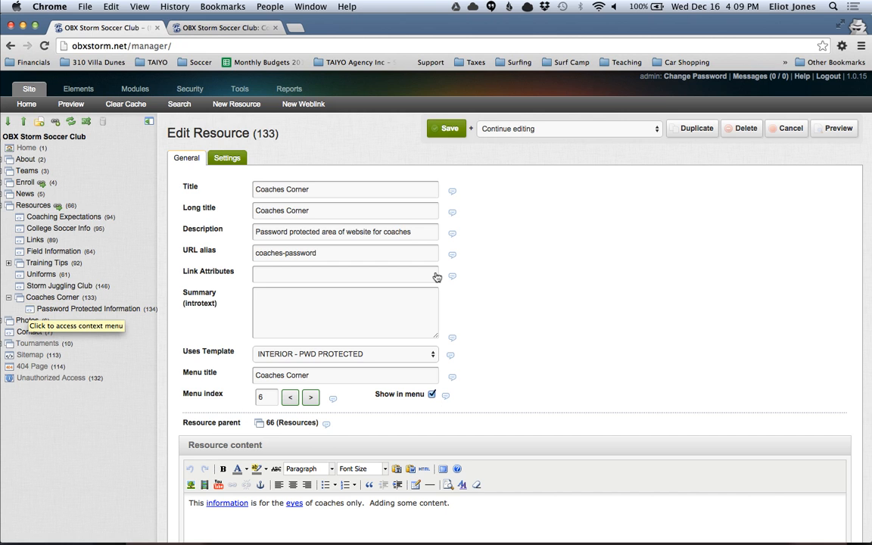
Duplicate the Password Protected Information resource under Coaches Corner and open the duplicate for editing.
left_click(30, 309)
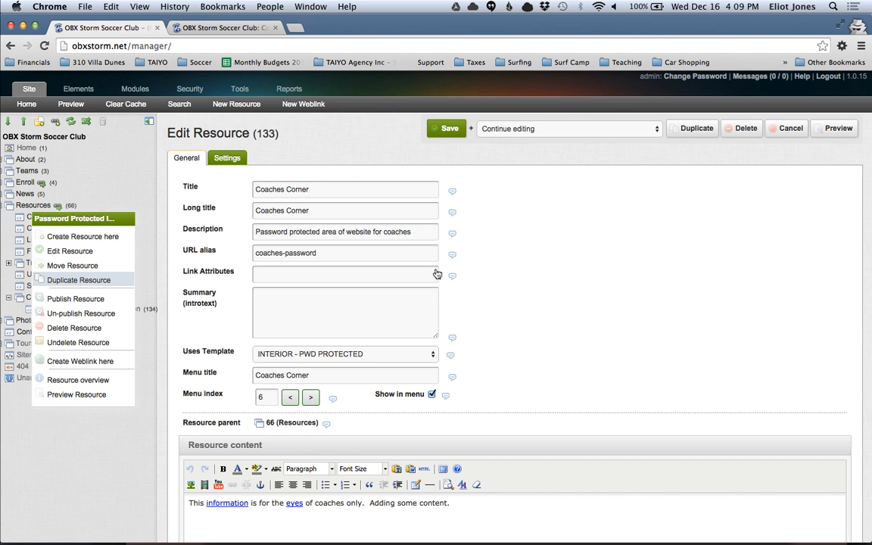
left_click(437, 275)
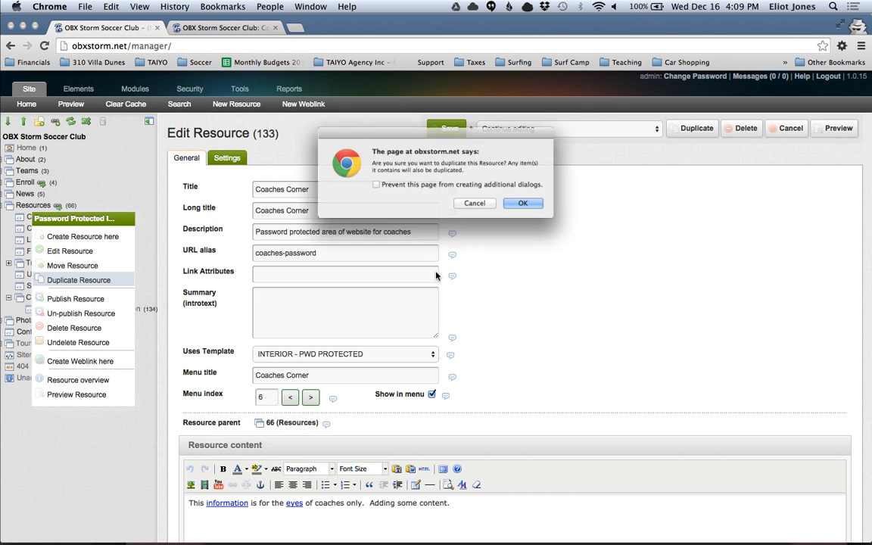
left_click(539, 210)
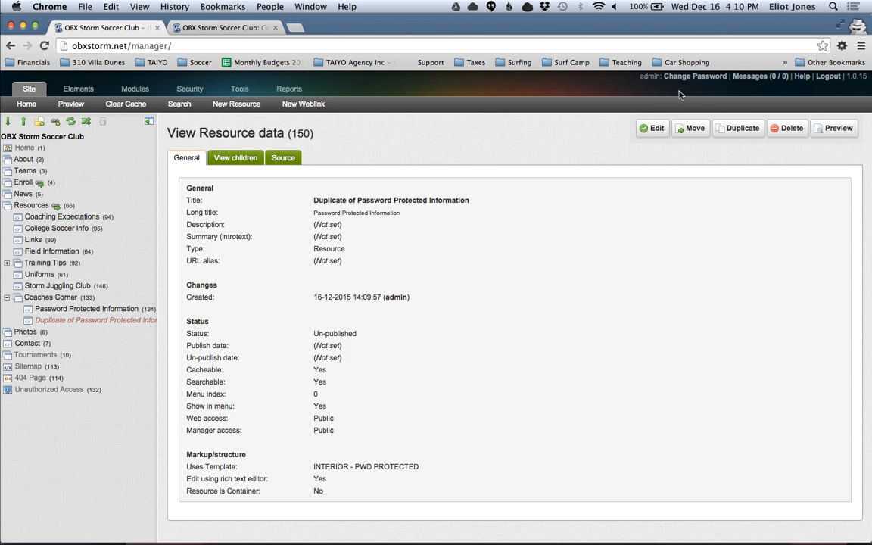
left_click(656, 128)
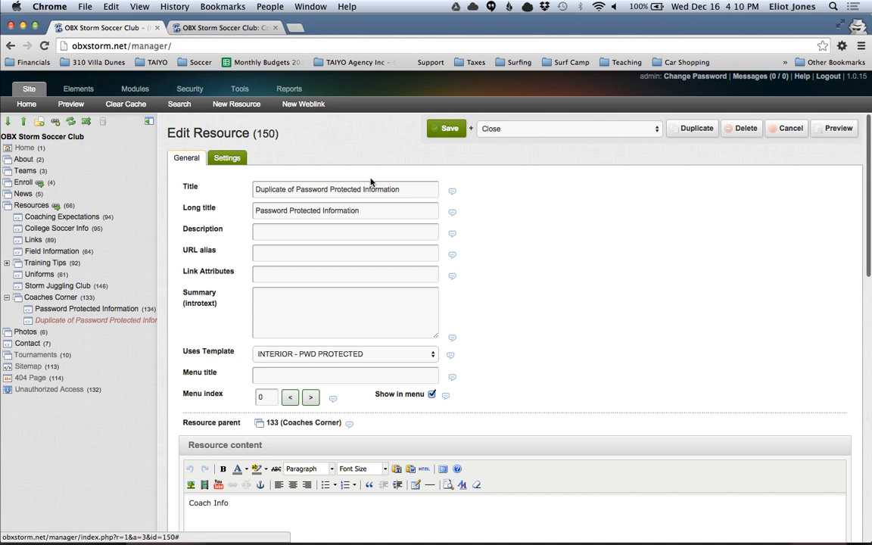
Set the duplicate's title to "BOD Page" and its long title to "Board of Director's Page".
left_click_drag(401, 189, 311, 164)
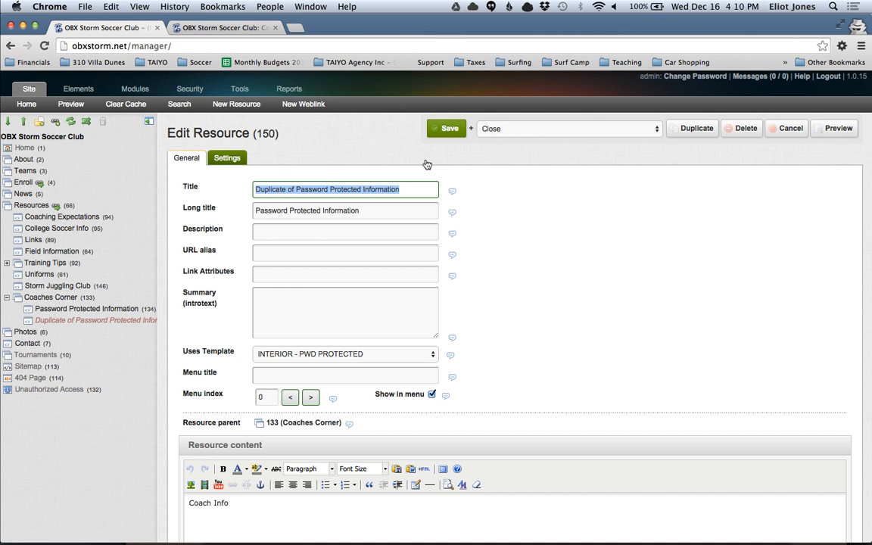
type("Bo")
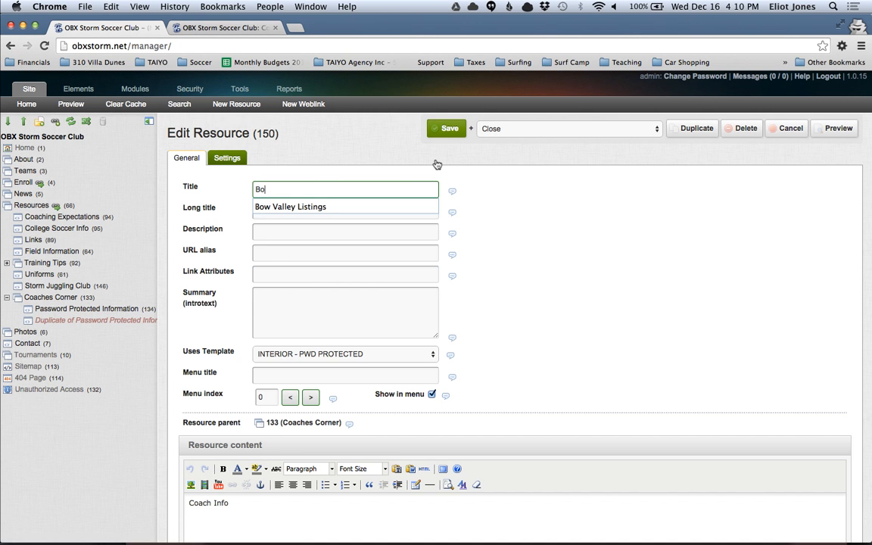
key("BackSpace")
type("OD Page")
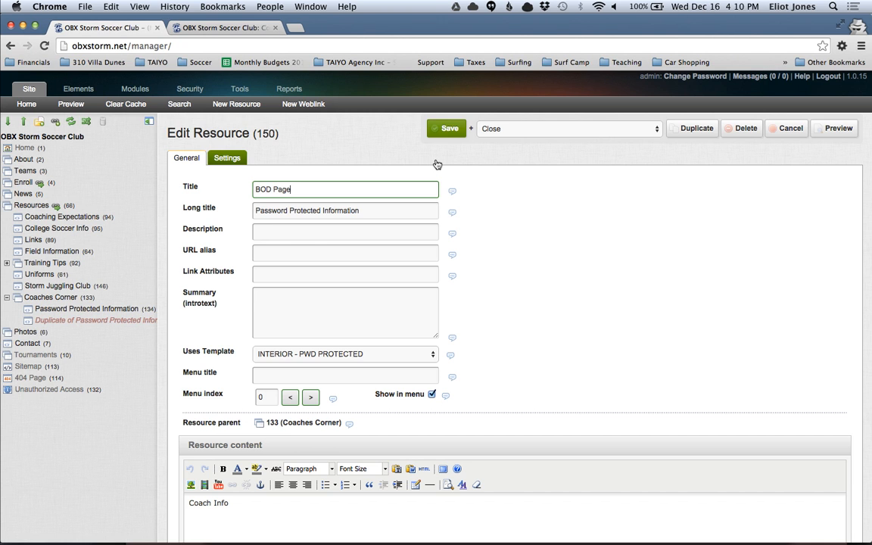
key("Tab")
type("Boa")
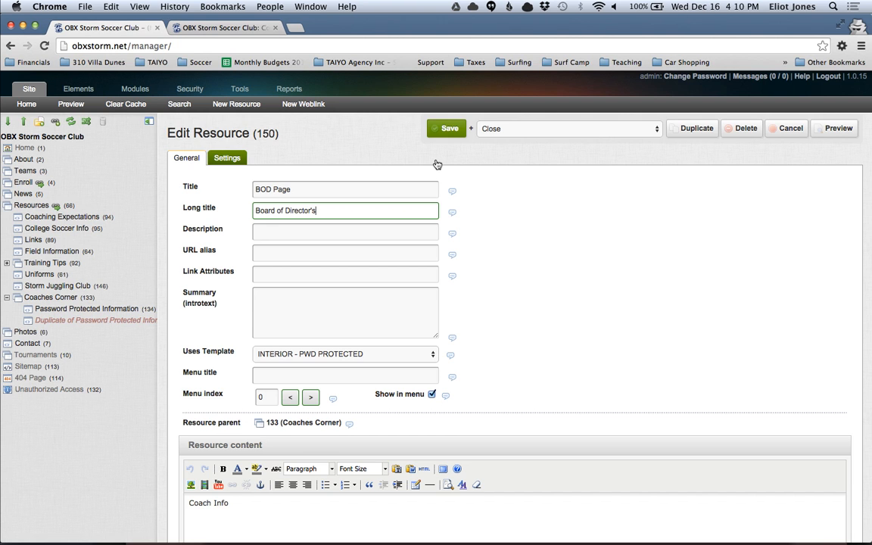
key("Tab")
key("Tab")
Save the resource with the option to continue editing.
left_click(497, 130)
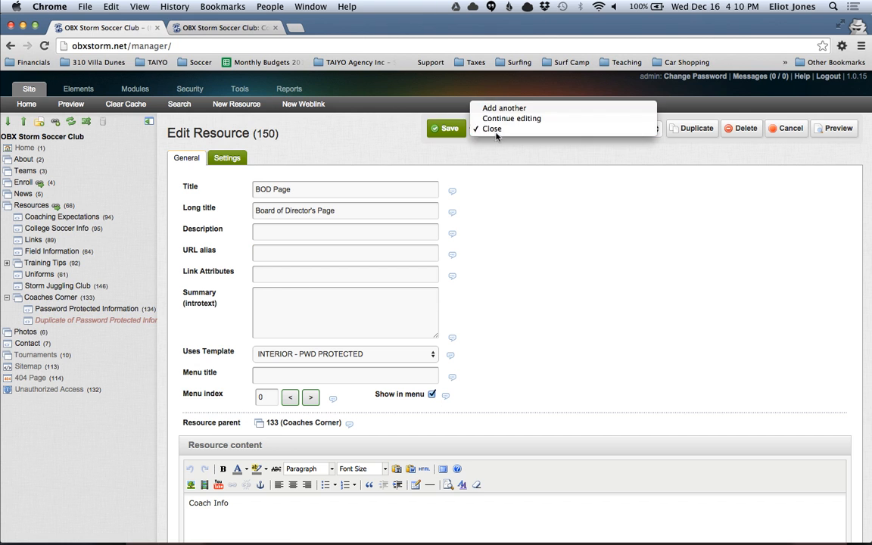
left_click(507, 118)
left_click(447, 128)
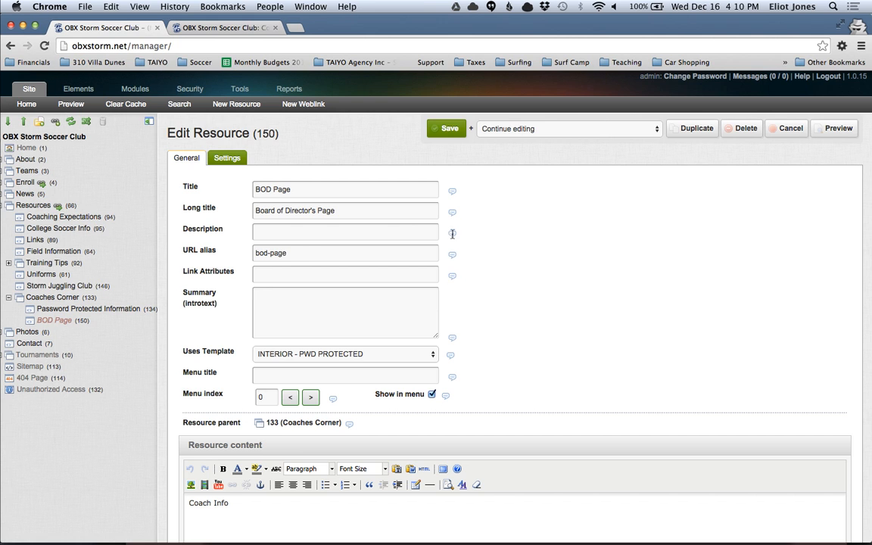
Copy the long title "Board of Director's Page" into the resource's description.
left_click(364, 209)
key("super+a")
key("super+c")
key("Tab")
key("super+v")
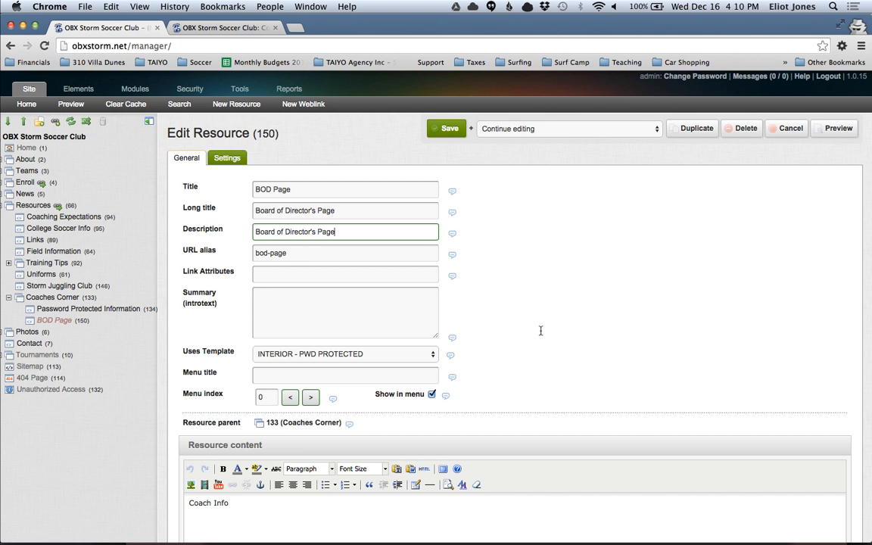
Check the live page's navigation, copy the title "BOD Page" into the menu title, and save the resource.
scroll(470, 300, "down", 5)
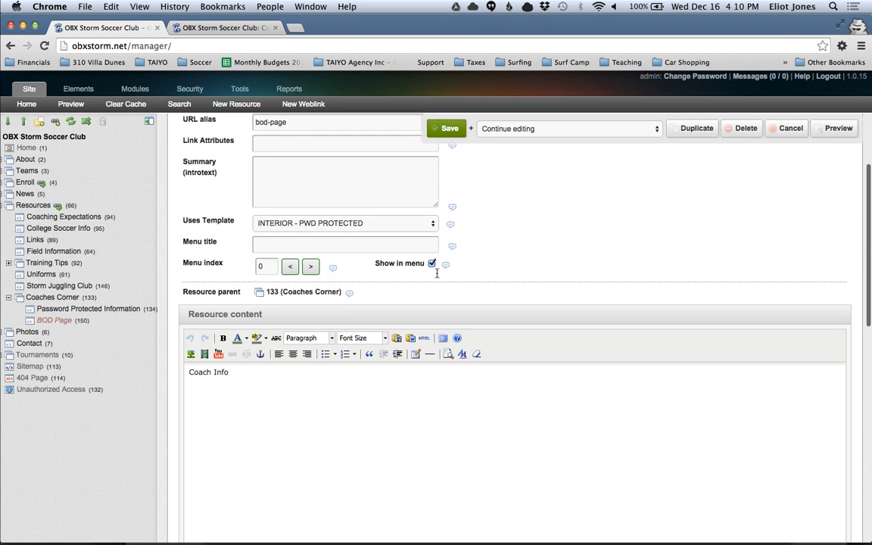
scroll(436, 265, "down", 1)
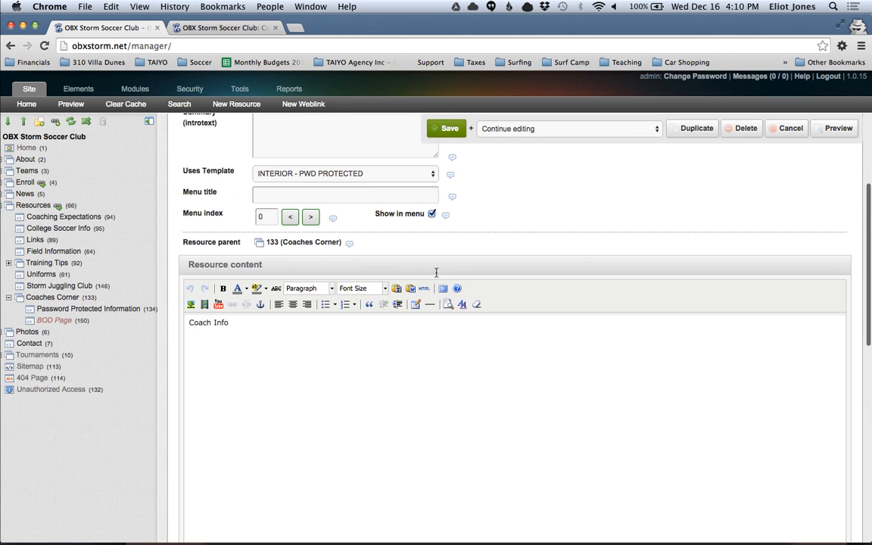
left_click(436, 195)
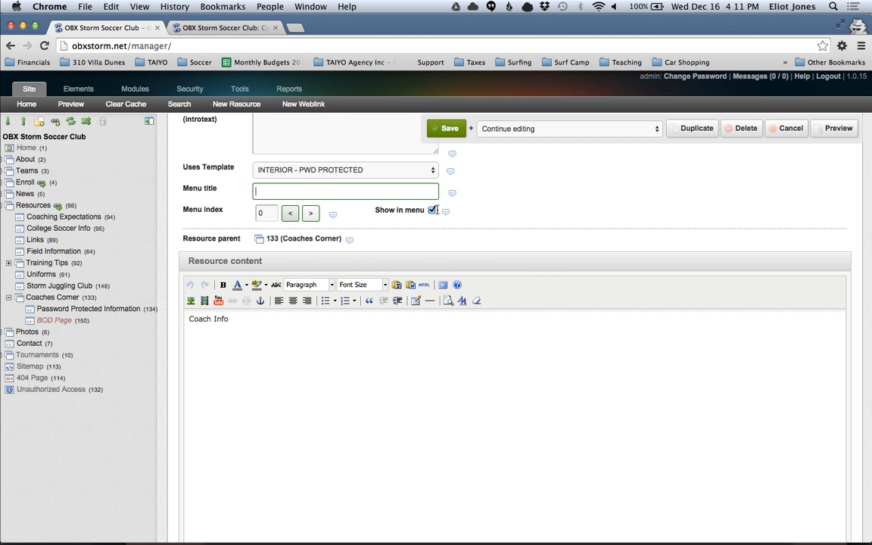
left_click(253, 28)
mouse_move(565, 89)
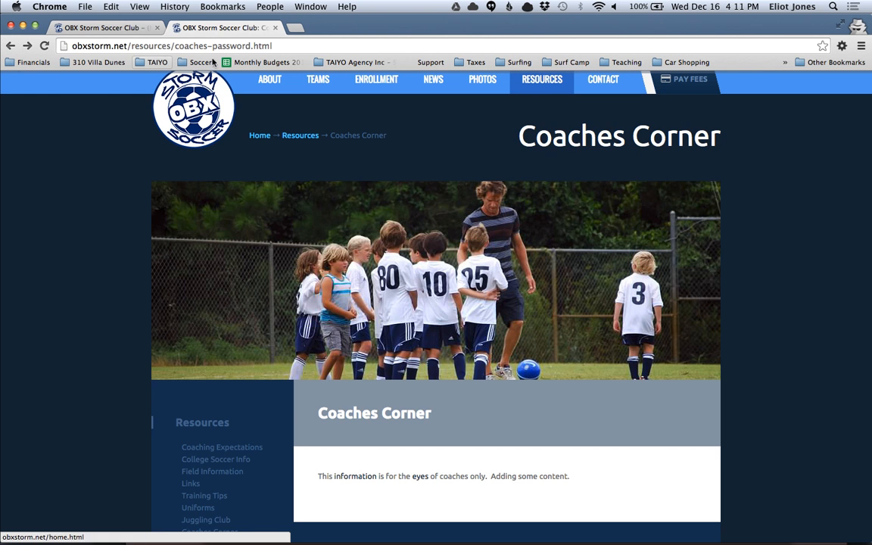
key("ctrl+shift+Tab")
scroll(456, 258, "up", 4)
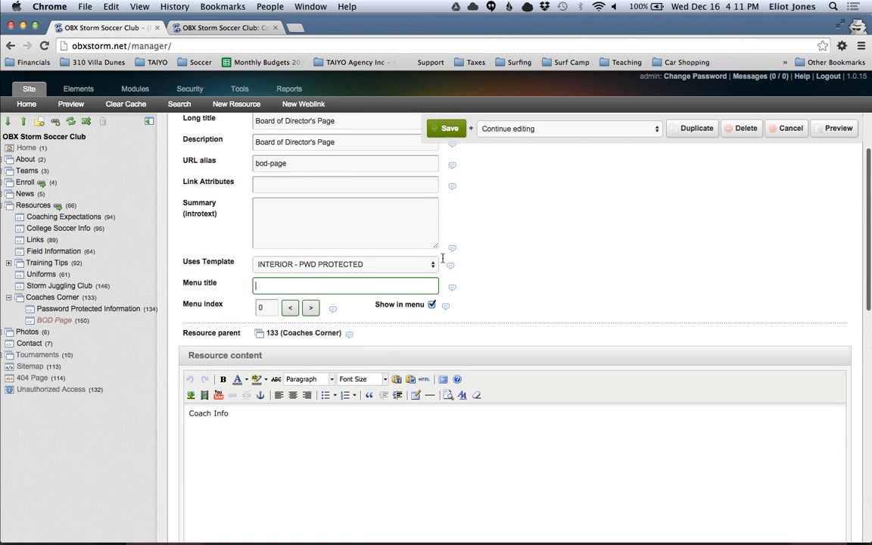
left_click_drag(437, 138, 411, 112)
left_click(433, 321)
key("cmd+v")
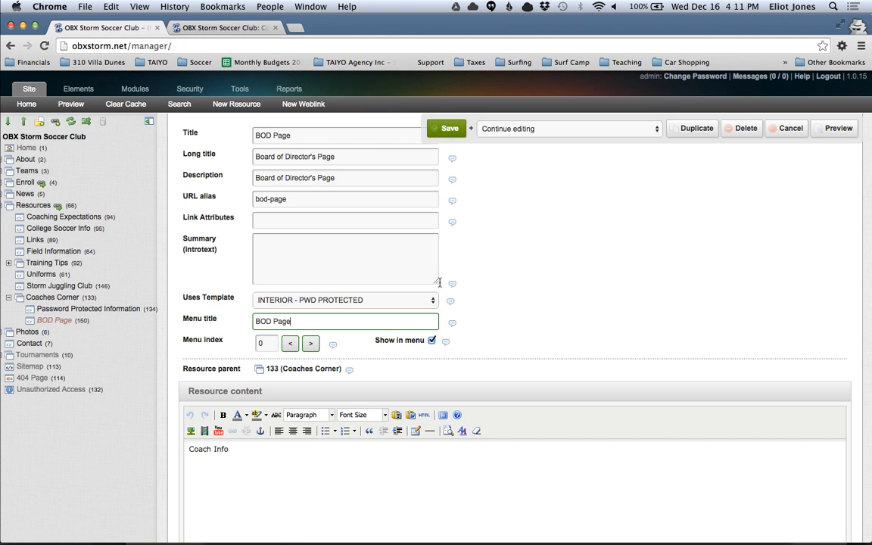
left_click(448, 127)
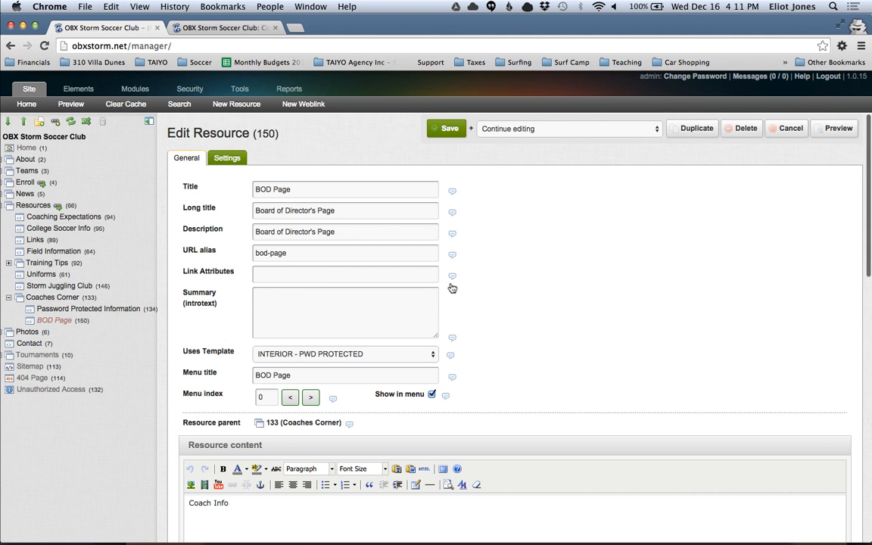
Replace the BOD Page content with "Coaches contact information here." and save the resource.
scroll(440, 296, "down", 5)
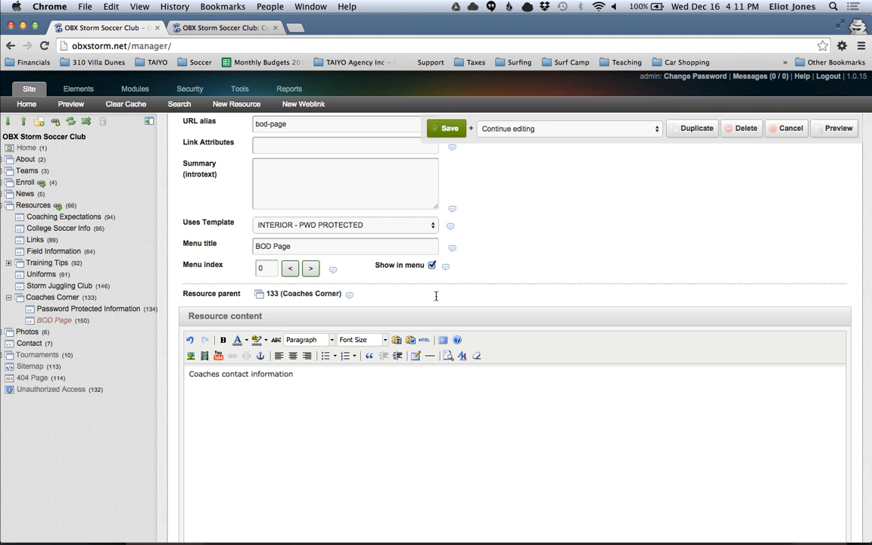
type("e.")
left_click(452, 129)
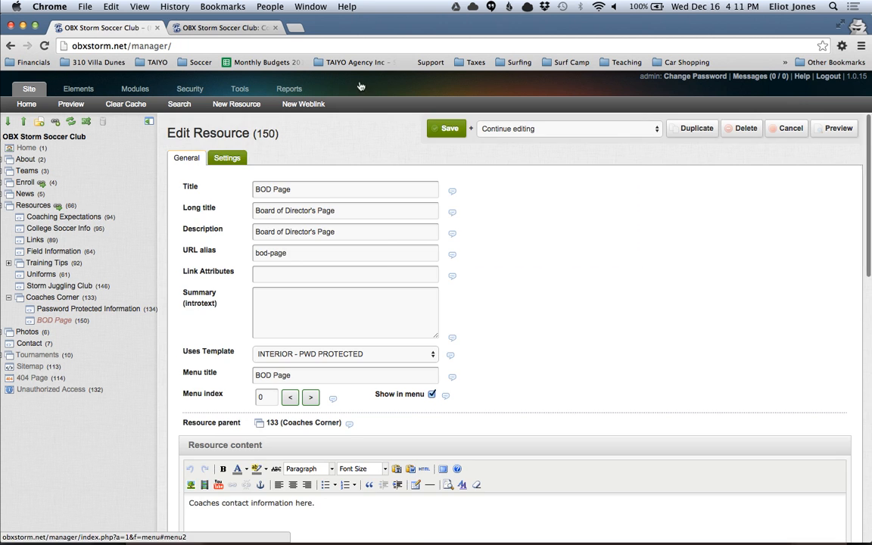
Examine the BOD Page's Template Variables, including the inherited password setting, banner image, quote and SEO fields.
scroll(438, 237, "down", 10)
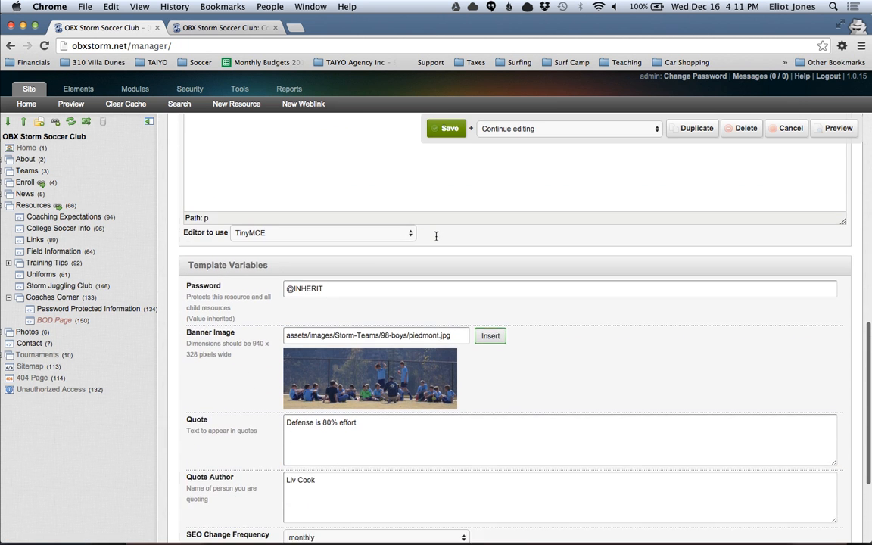
left_click(446, 264)
key("shift+Left")
key("shift+Left")
key("shift+Left")
key("shift+Left")
key("shift+Left")
key("shift+Left")
key("shift+Left")
key("shift+Left")
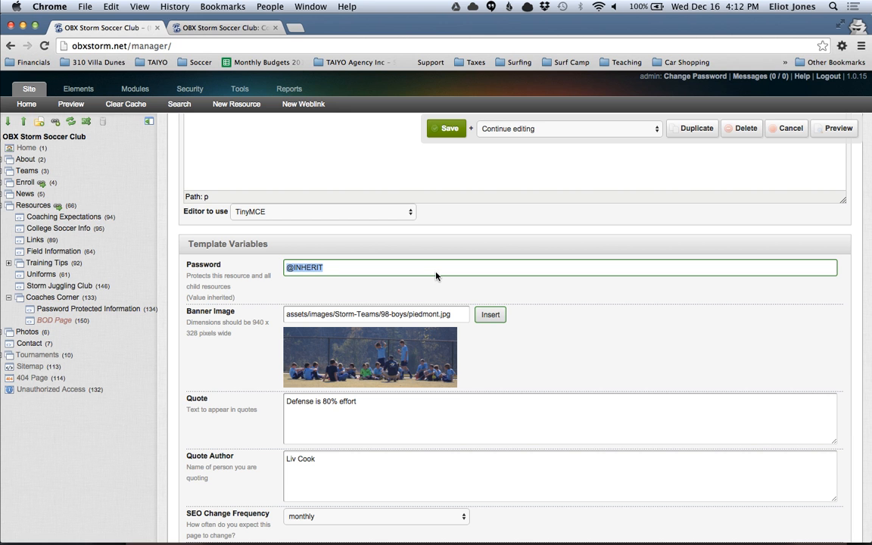
scroll(436, 275, "down", 3)
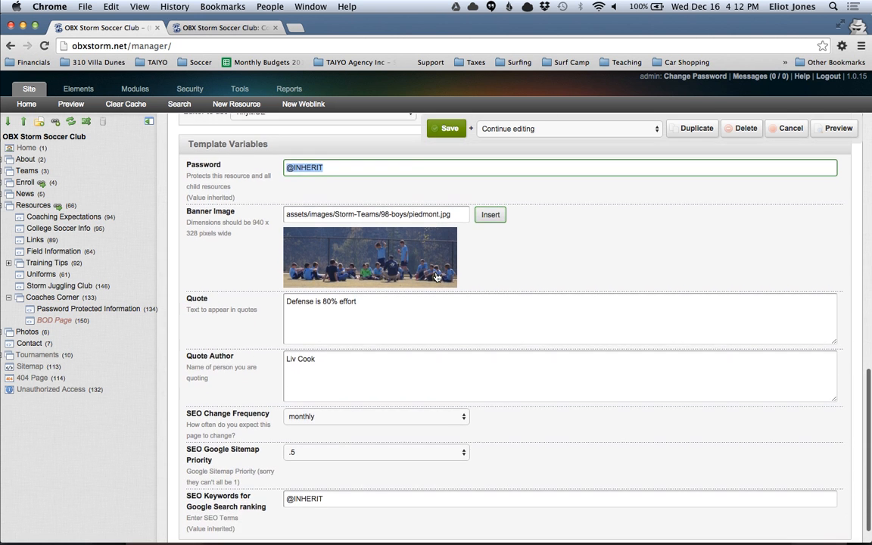
Mark the BOD Page as published in its settings and save the resource.
scroll(436, 273, "up", 15)
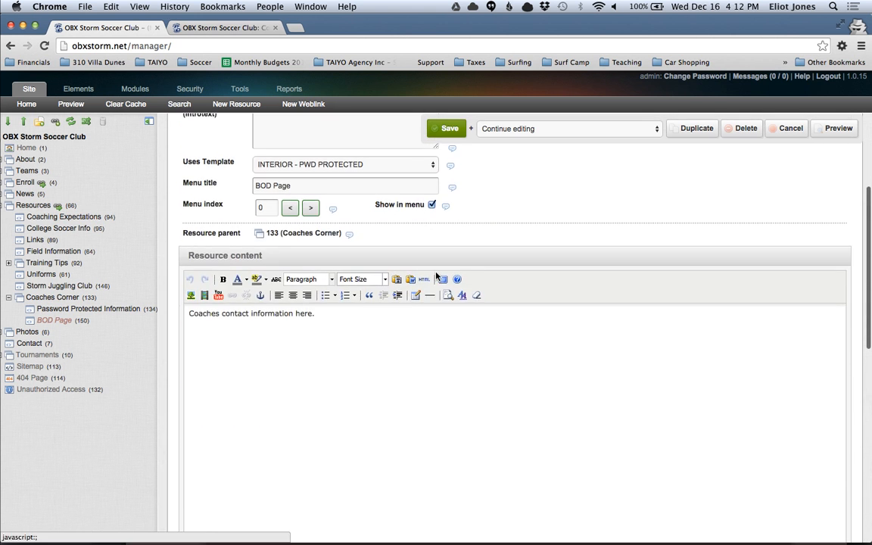
left_click(227, 158)
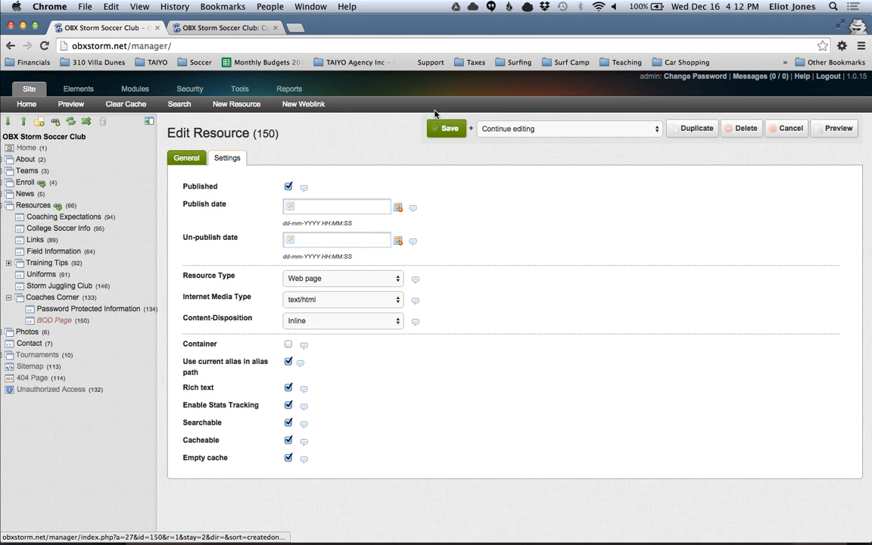
left_click(437, 137)
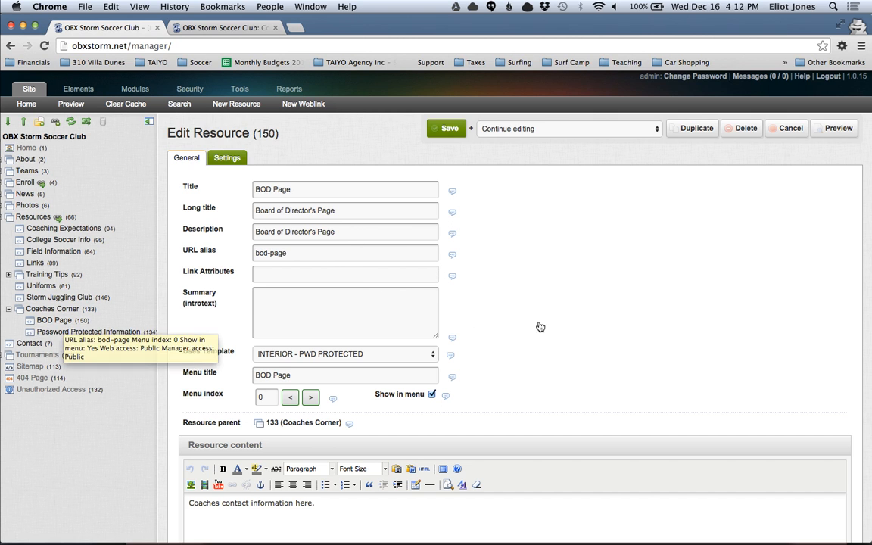
Set the BOD Page's menu index to 1 and save the resource.
left_click(311, 398)
left_click(310, 397)
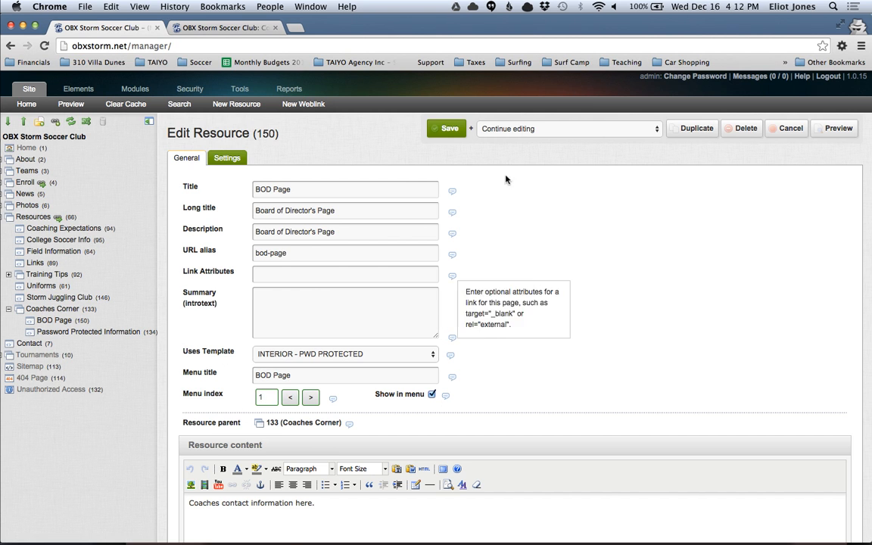
left_click(446, 129)
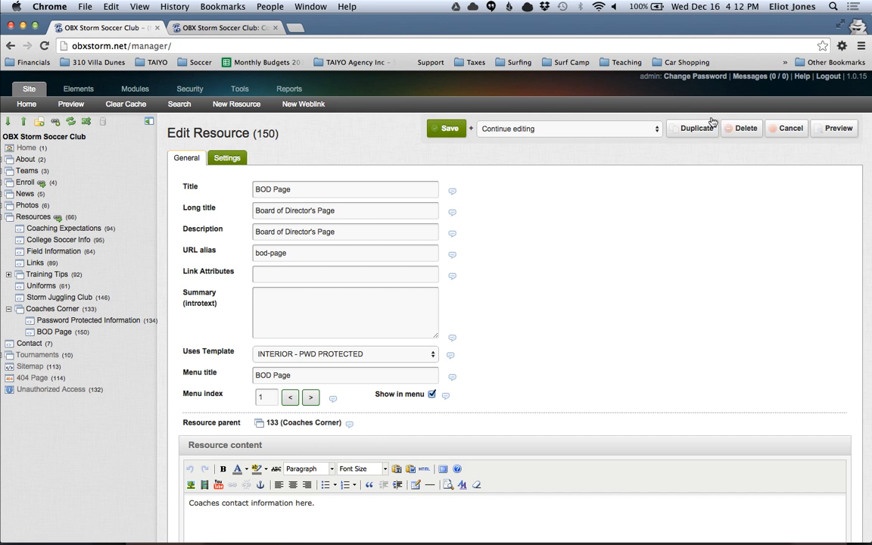
Preview the live BOD Page, examine its breadcrumbs, banner, content, sidebar links and quote, and return to the manager.
left_click(838, 128)
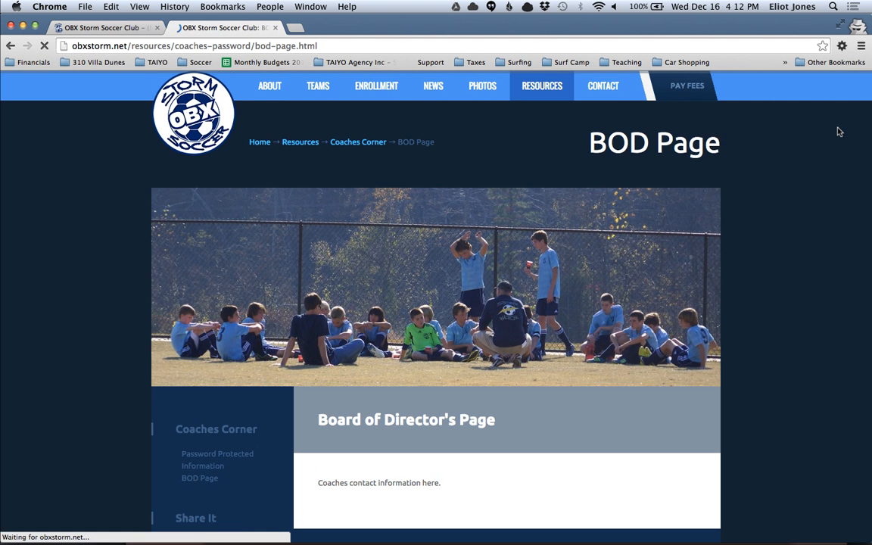
scroll(680, 297, "down", 2)
scroll(674, 287, "down", 2)
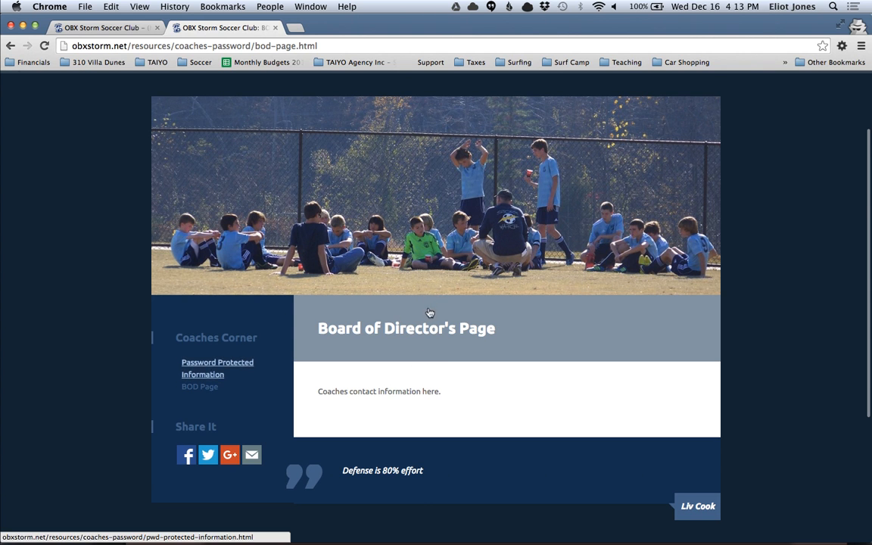
scroll(436, 257, "up", 3)
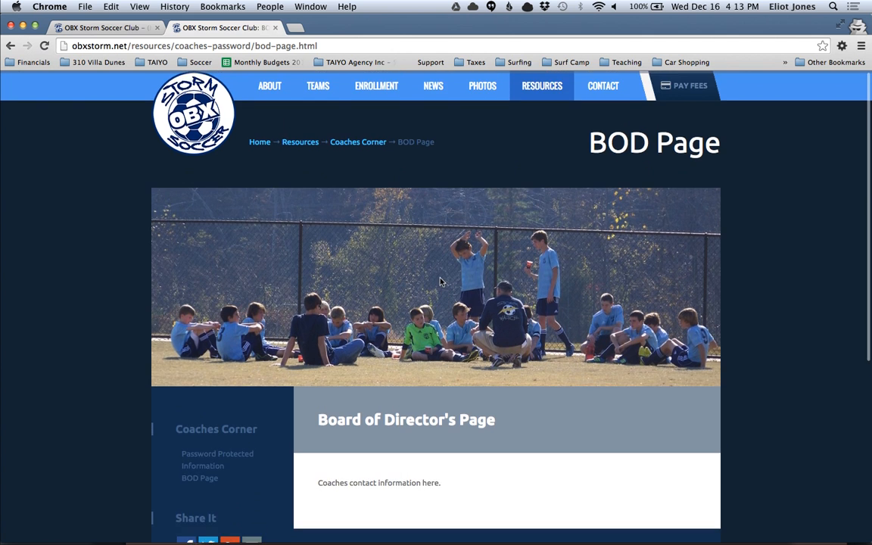
scroll(438, 282, "down", 2)
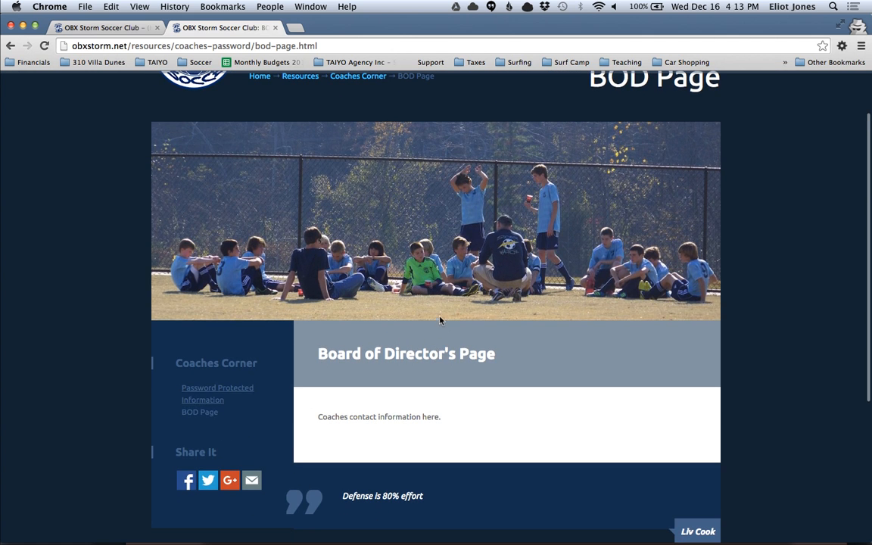
scroll(436, 350, "down", 2)
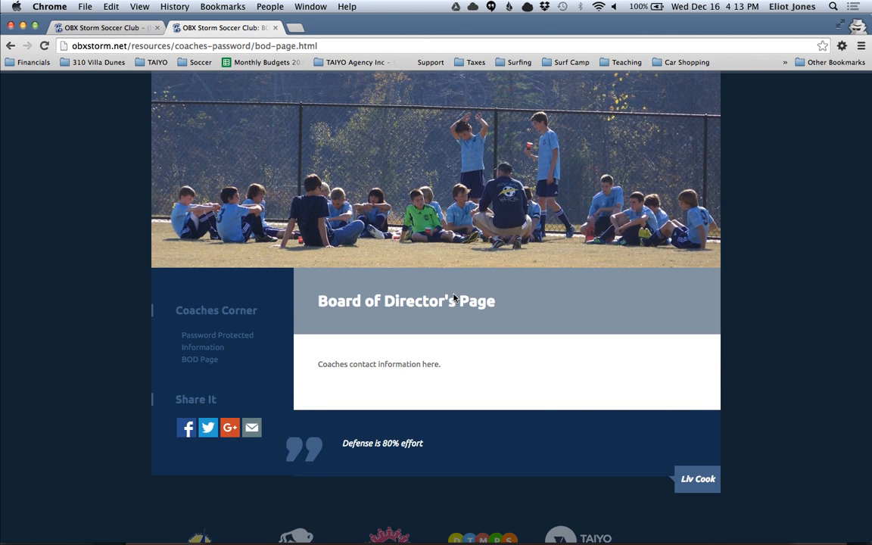
scroll(447, 299, "up", 1)
scroll(437, 298, "up", 5)
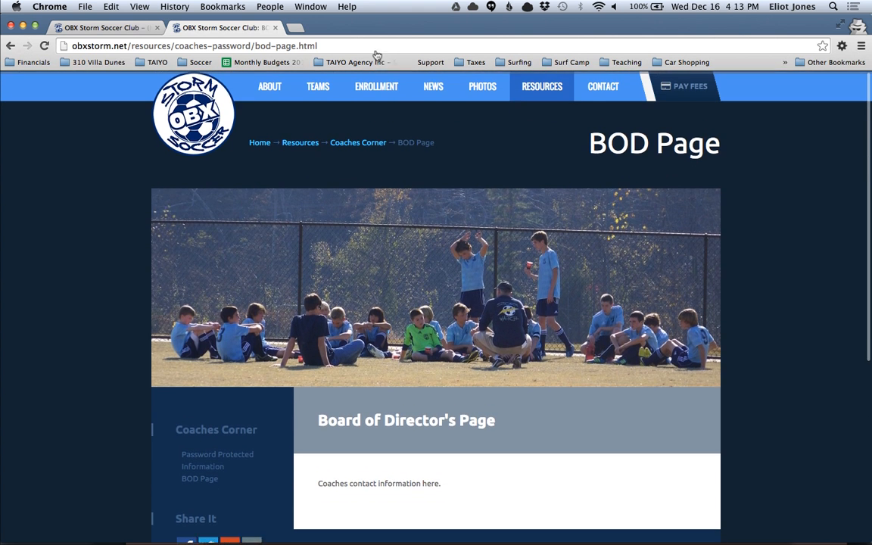
key("ctrl+shift+Tab")
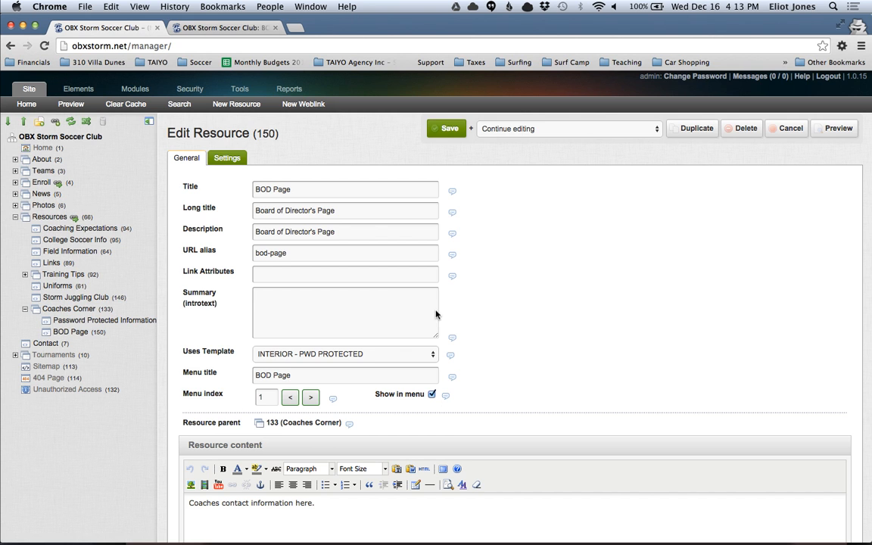
mouse_move(137, 524)
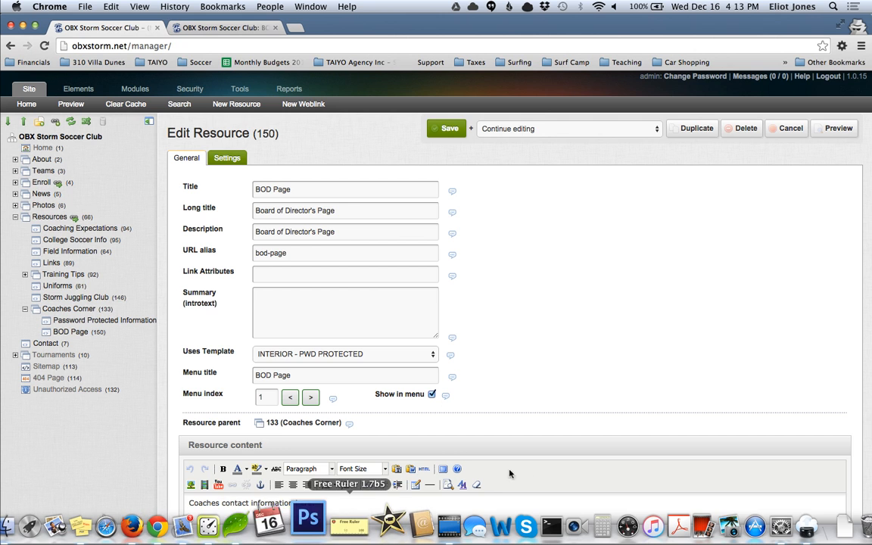
left_click(422, 519)
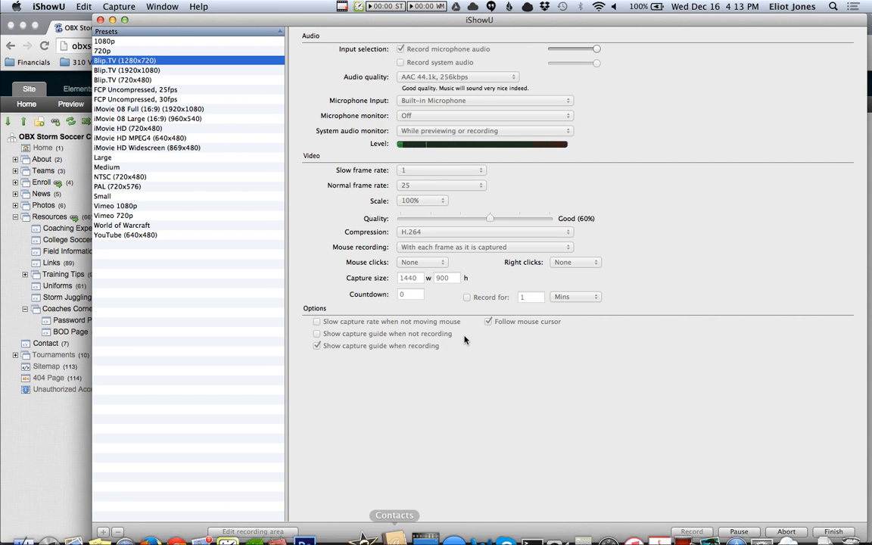